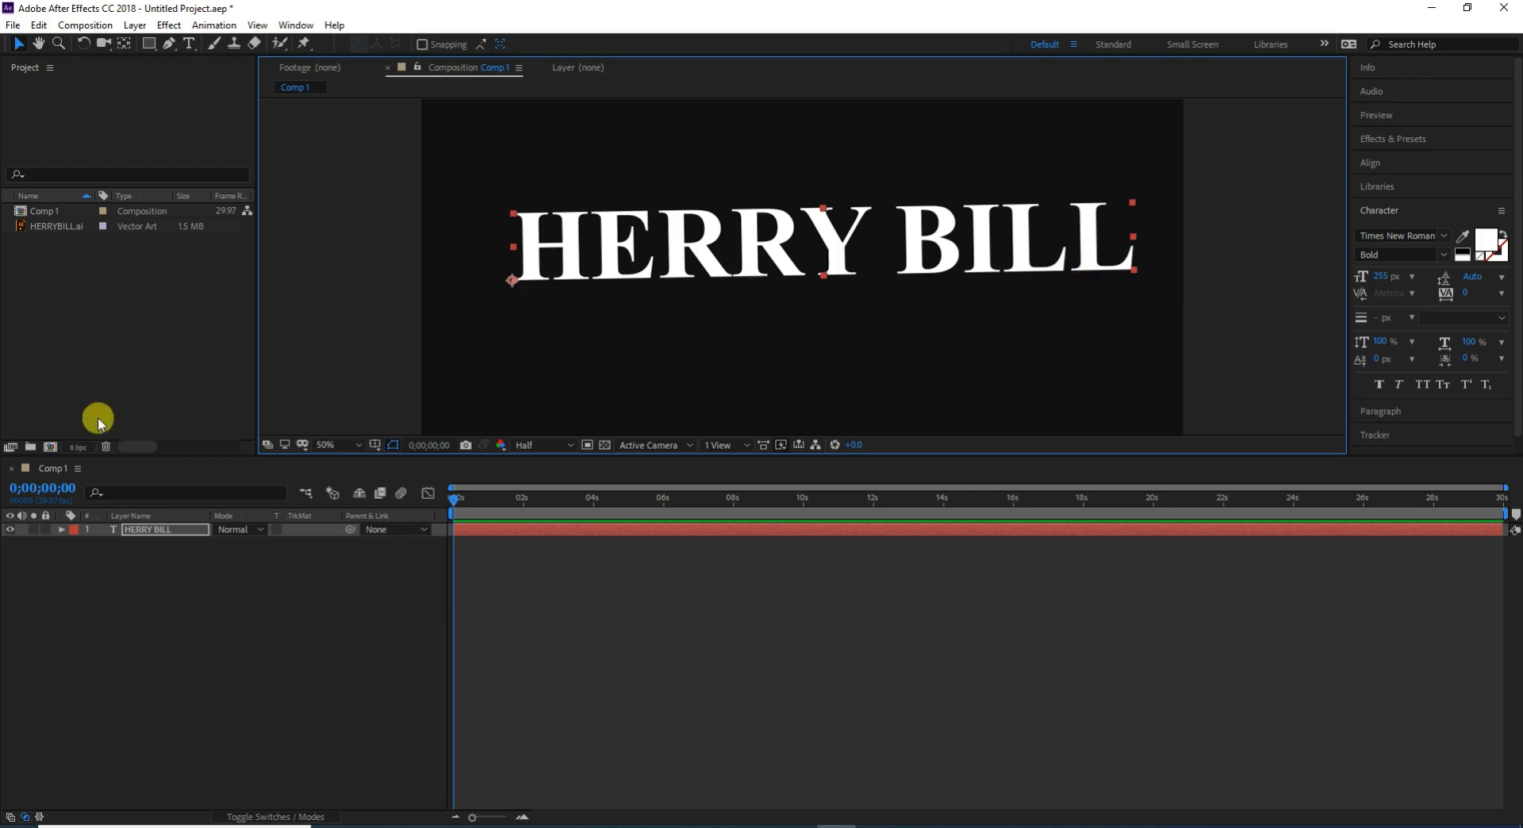
Draw a rectangular mask on the text layer that closely surrounds the whole line of white lettering.
click(191, 528)
click(148, 44)
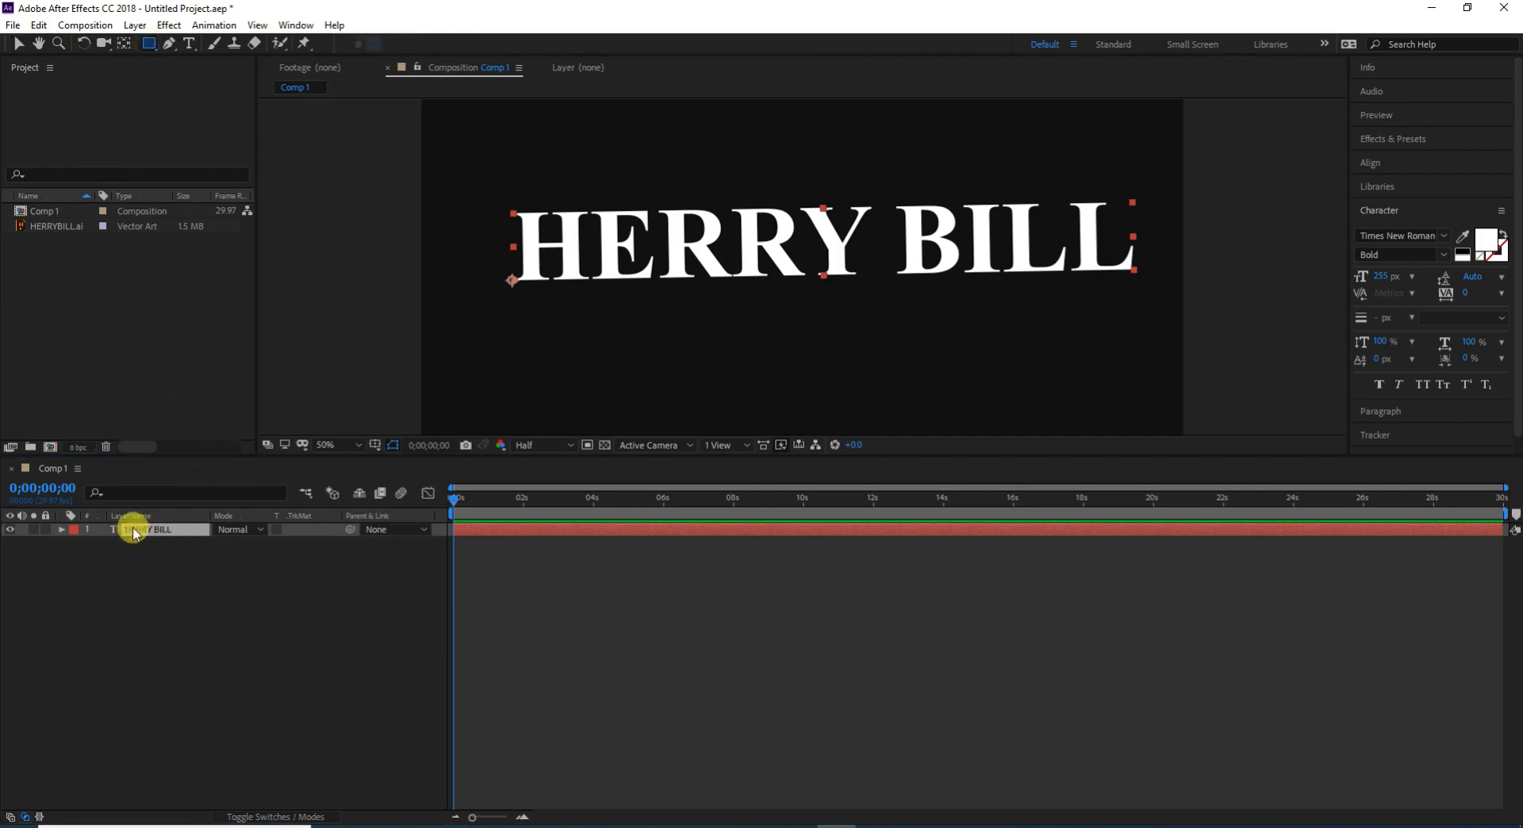
drag(501, 192, 1146, 283)
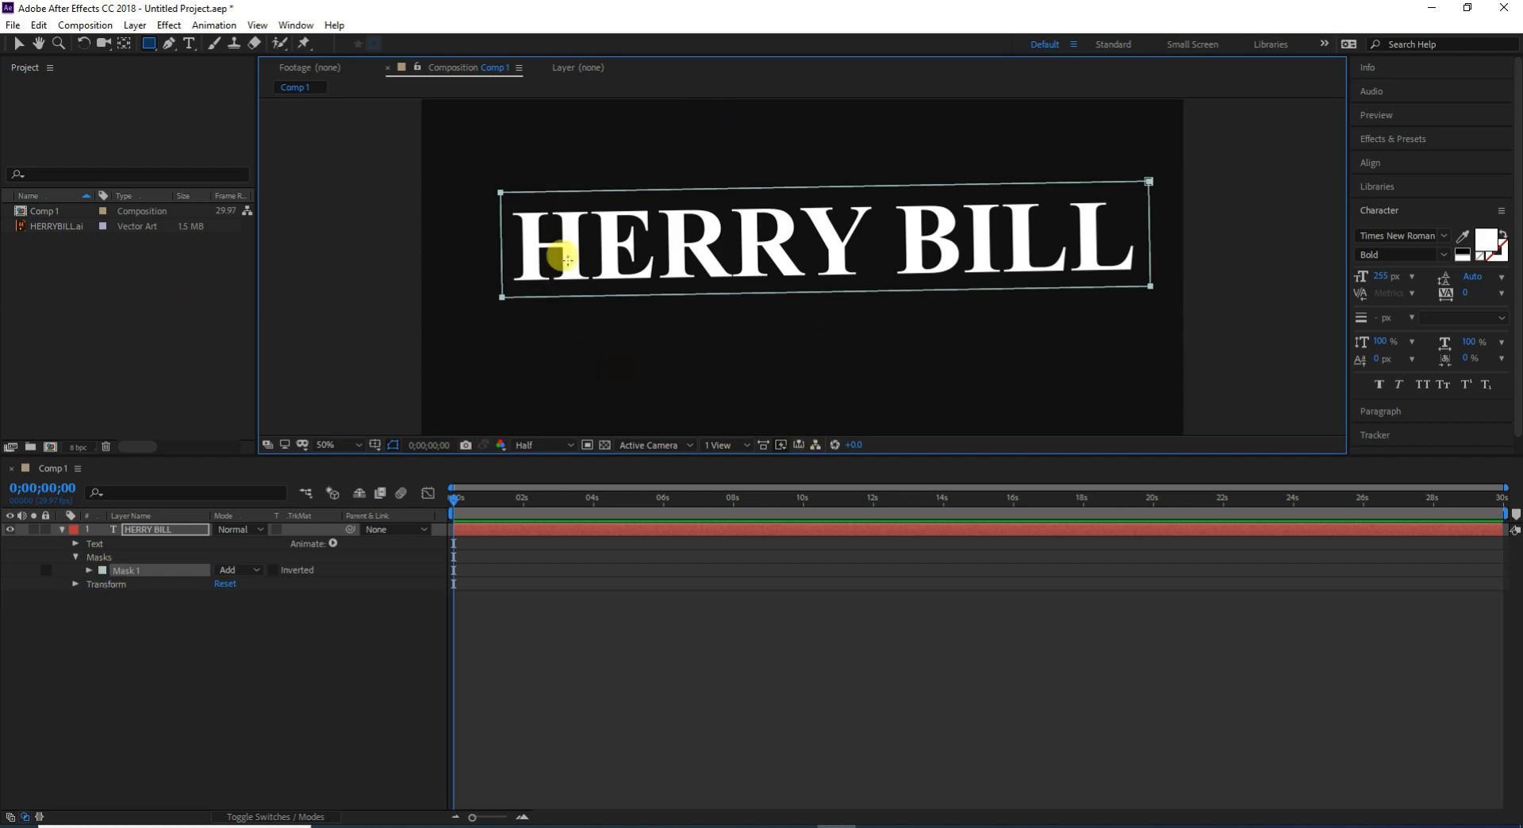
click(18, 43)
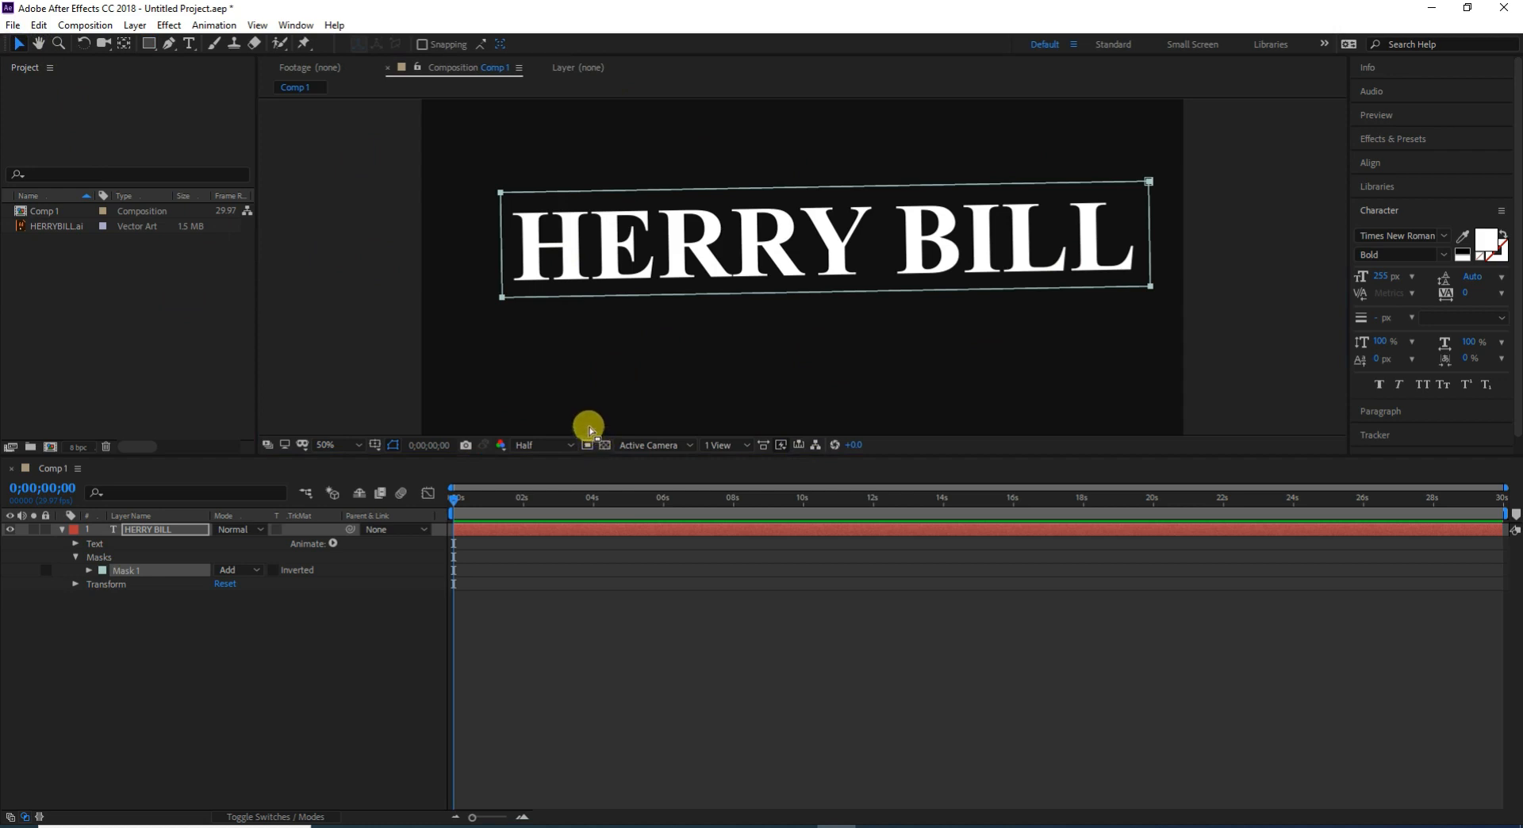
Set the masked text layer's position to 223, 575.
click(150, 533)
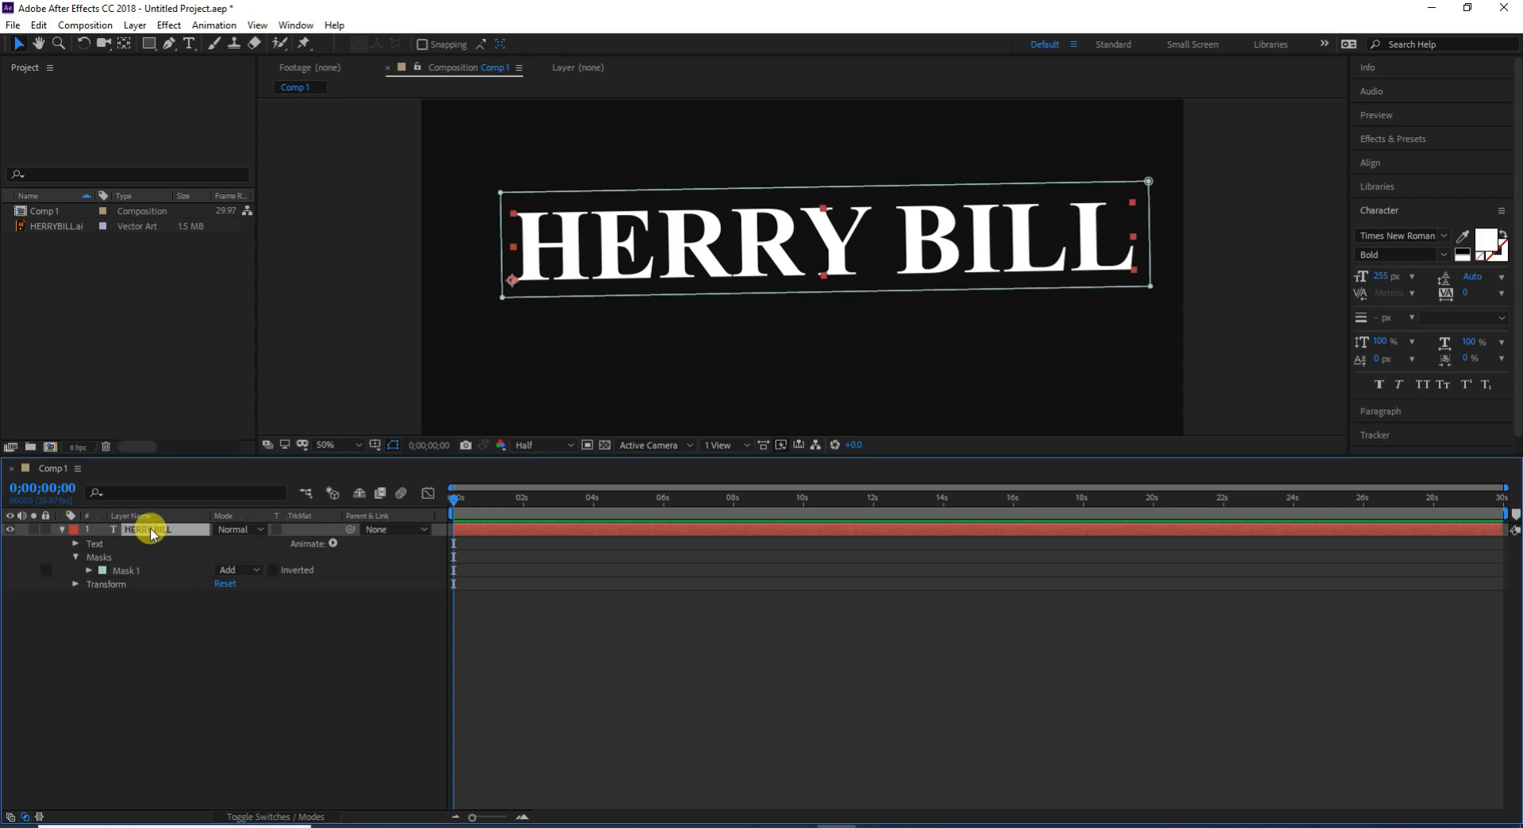
key(p)
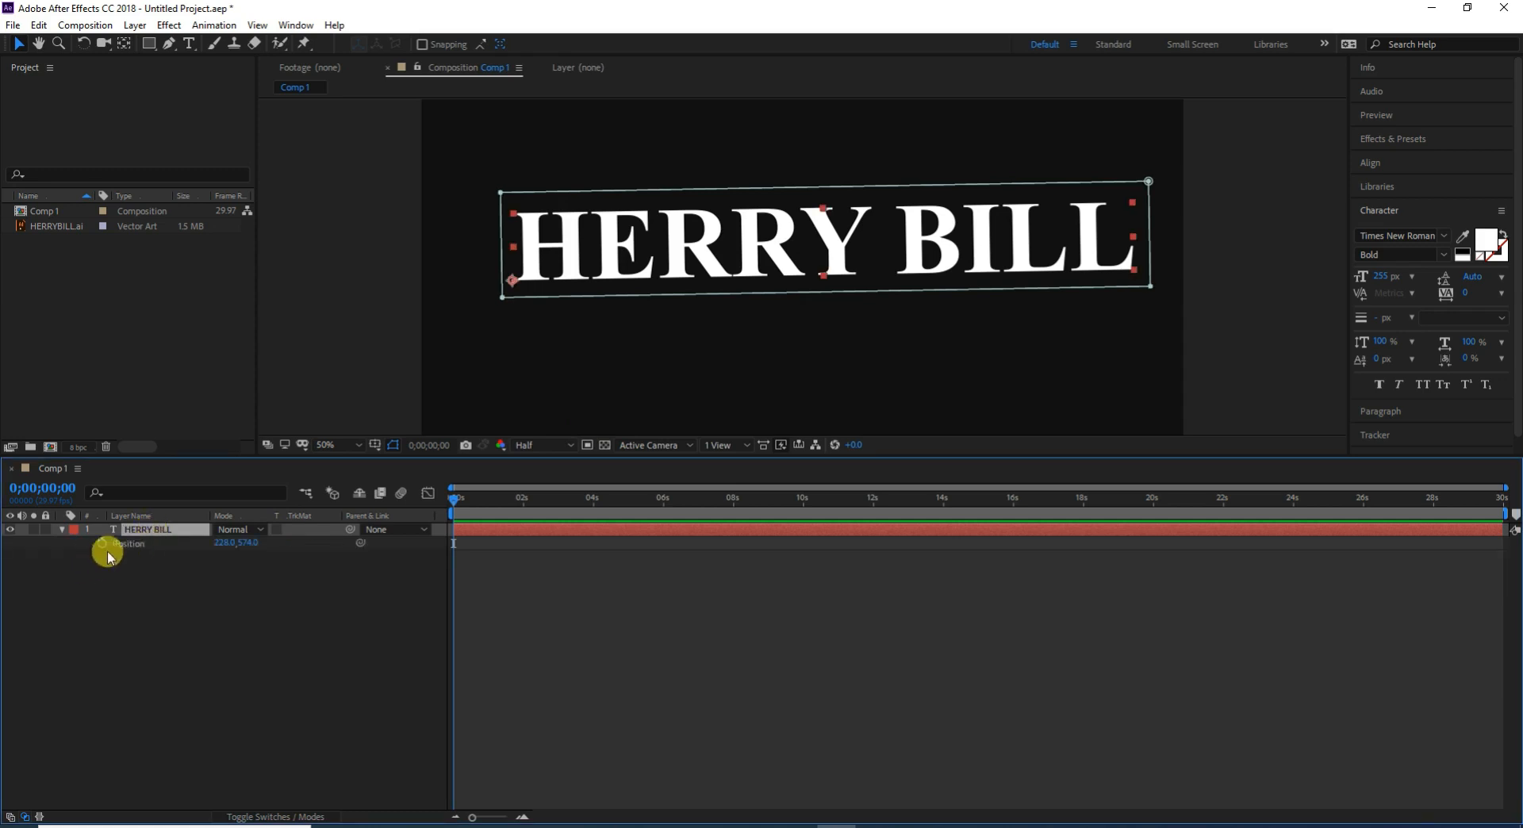
mouse_move(234, 549)
mouse_down()
mouse_move(204, 544)
mouse_move(336, 527)
mouse_move(187, 545)
mouse_move(255, 541)
mouse_up()
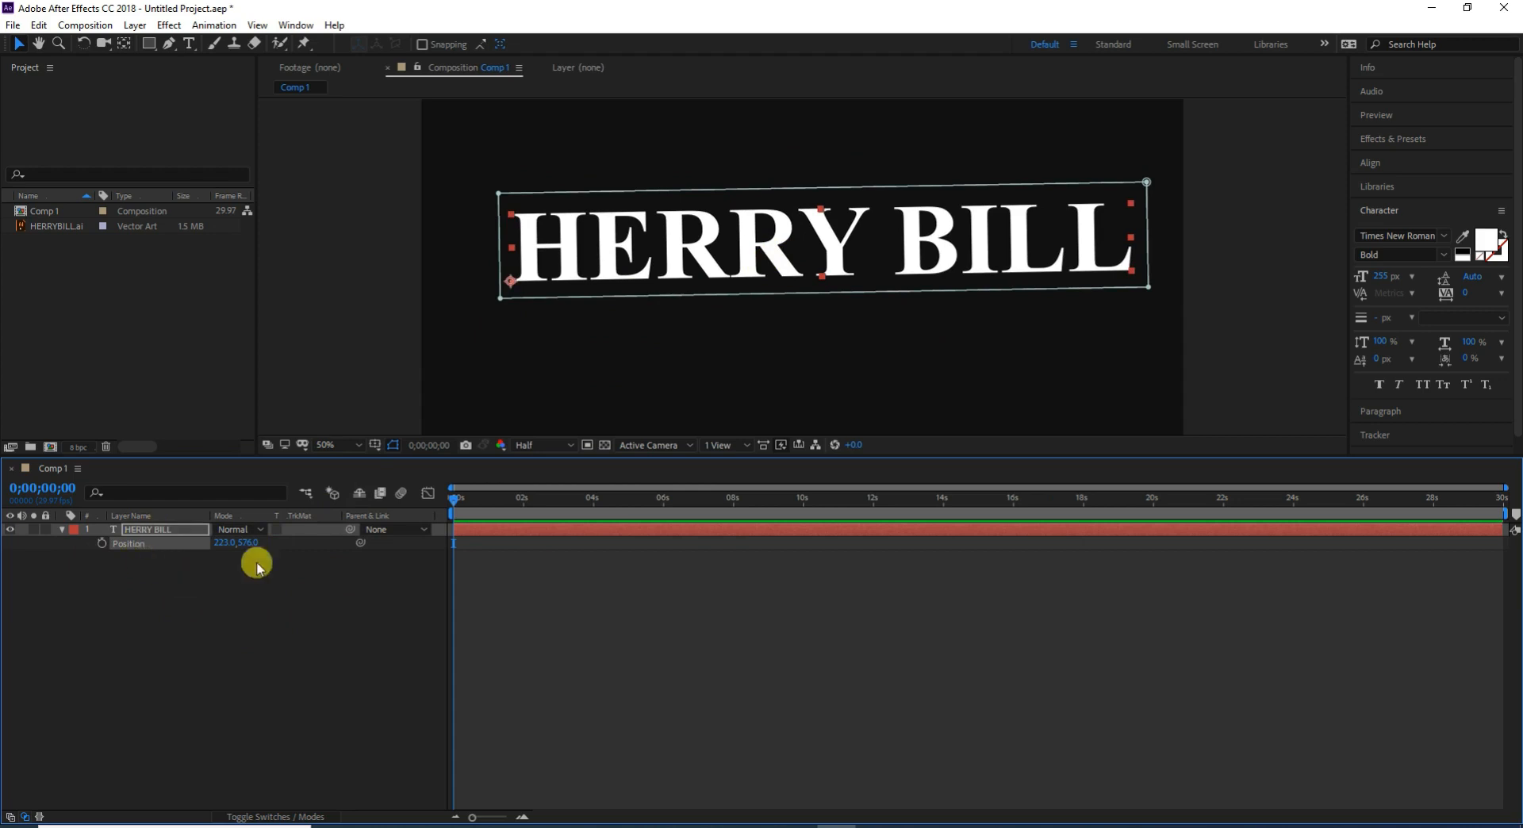
mouse_move(249, 543)
mouse_down()
mouse_move(266, 538)
mouse_move(253, 536)
mouse_up()
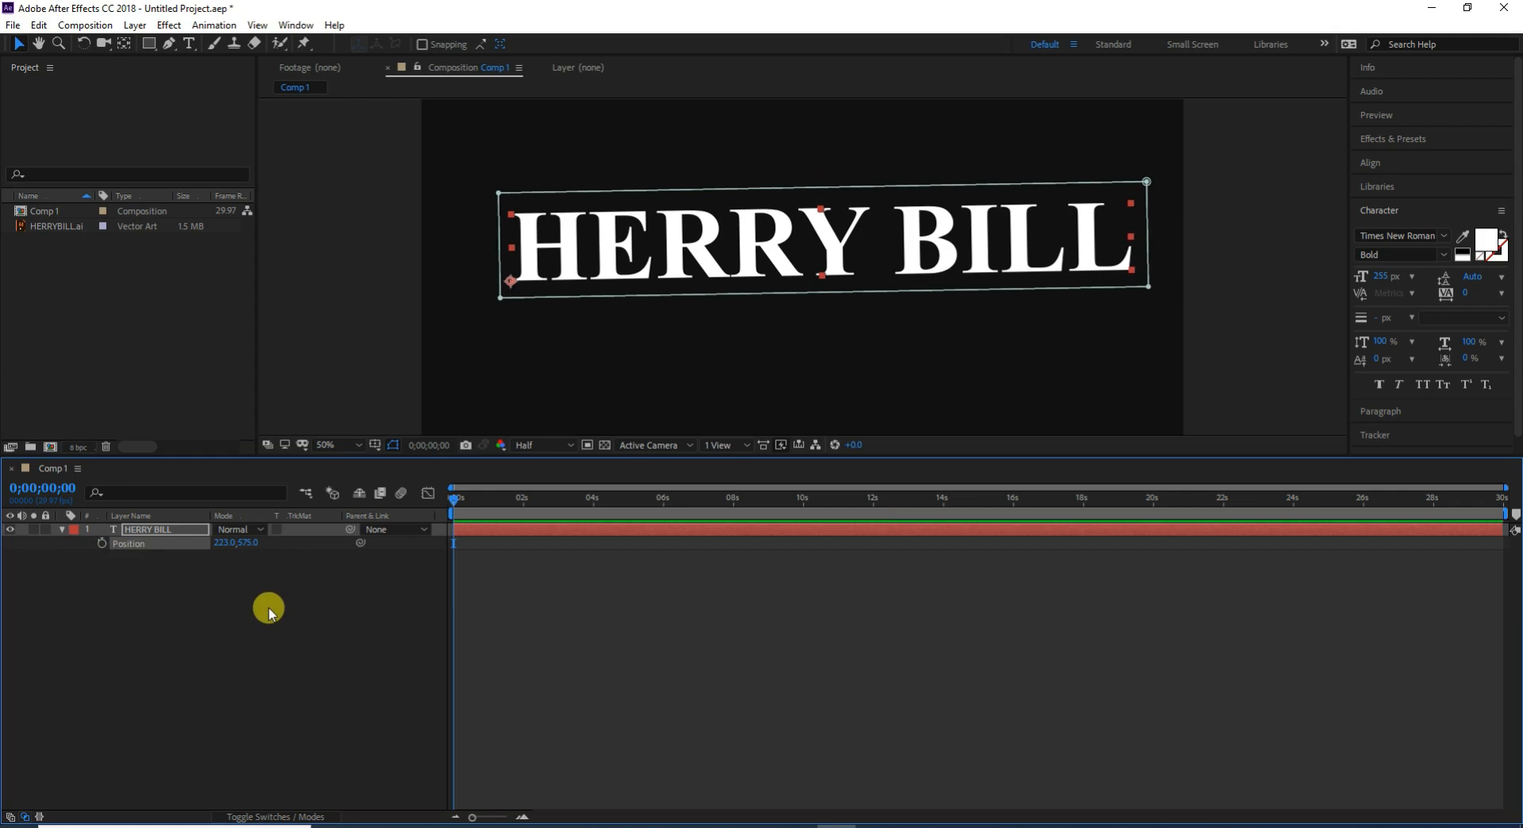
Add a Position text animator to the masked text layer.
click(63, 531)
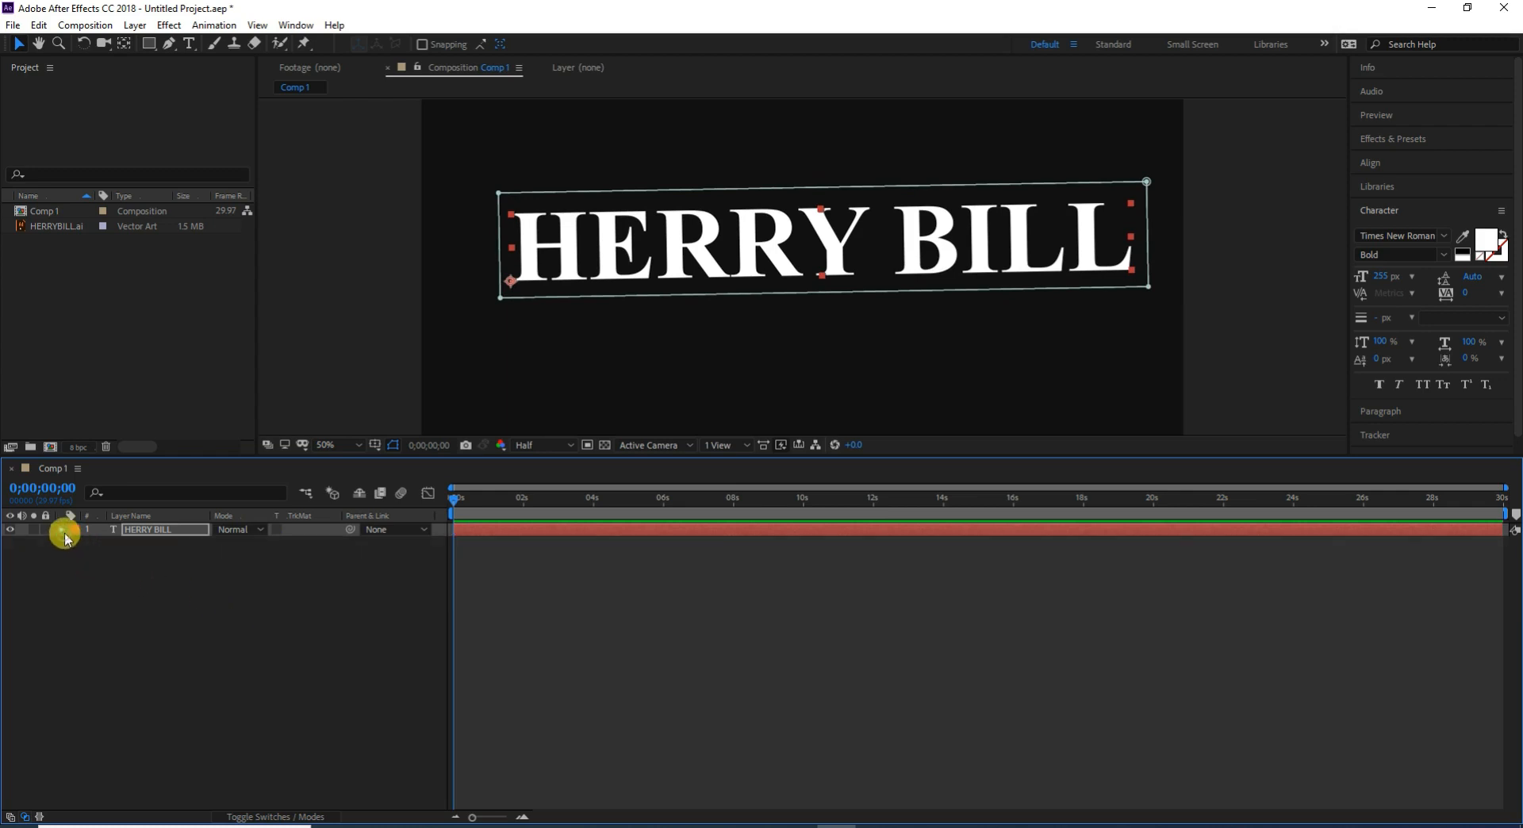
click(63, 531)
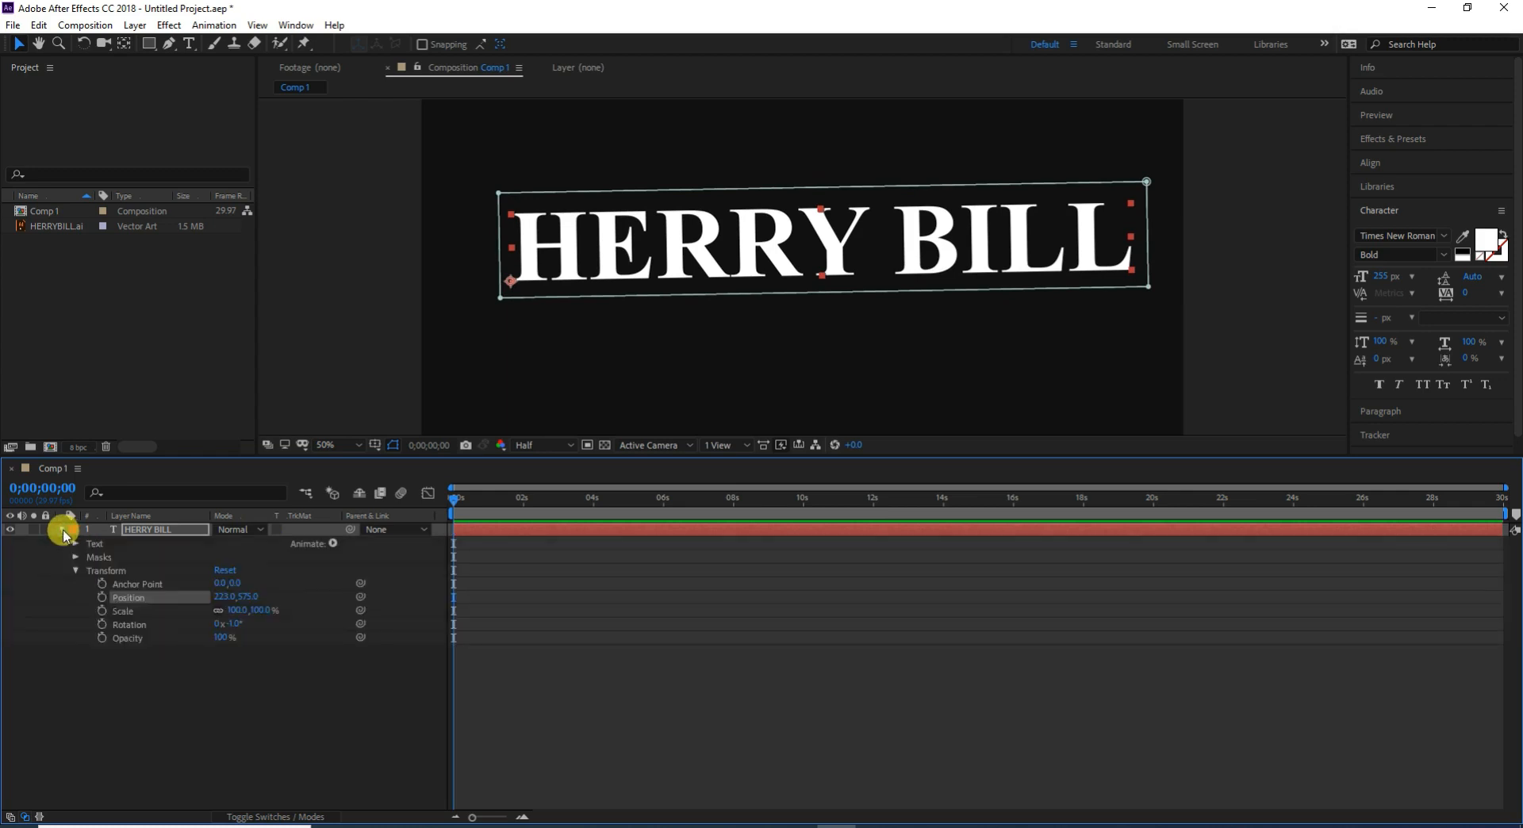
click(332, 543)
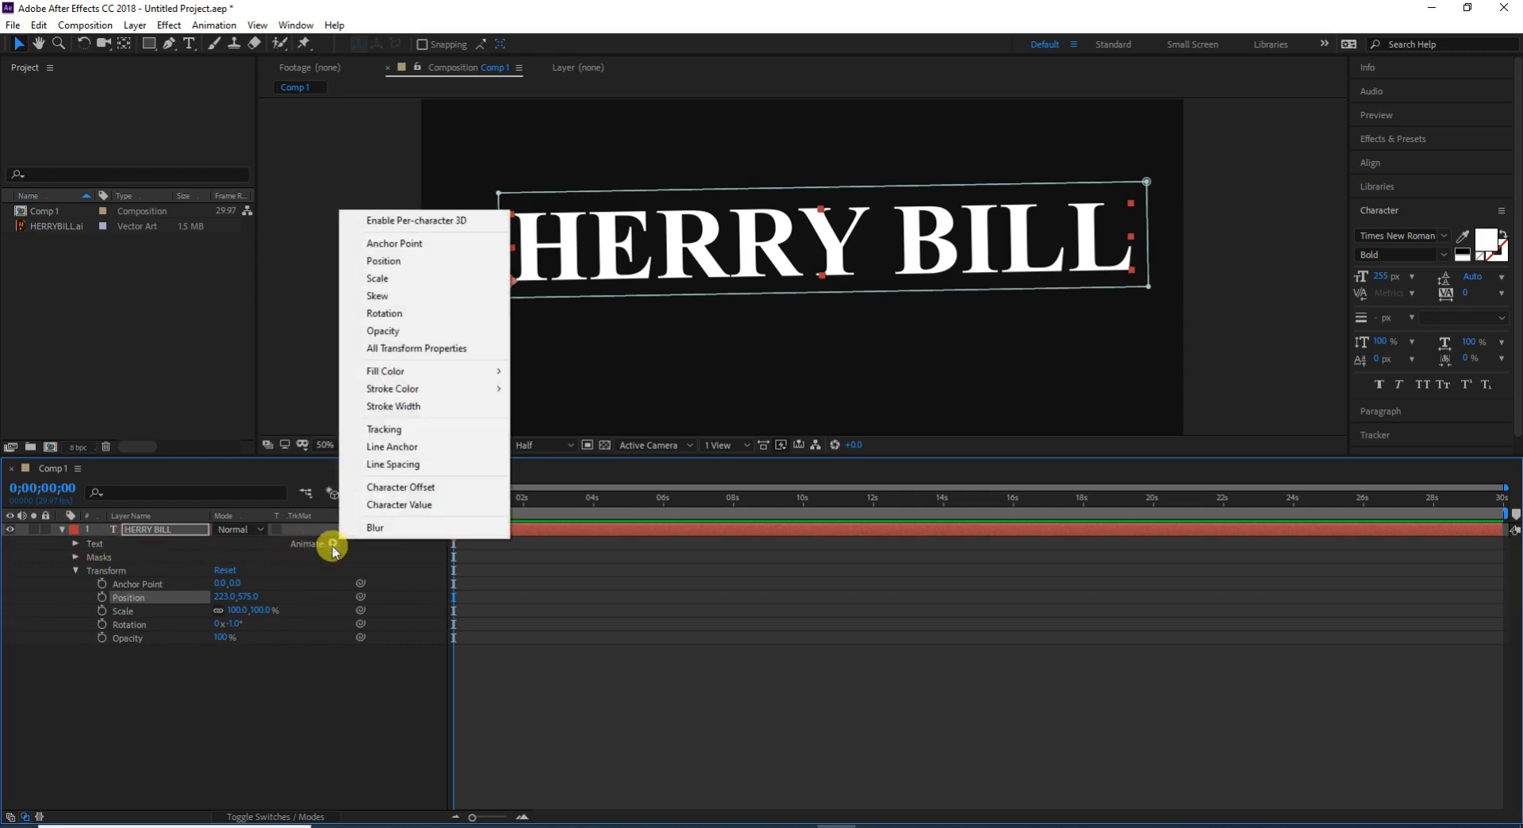
click(421, 265)
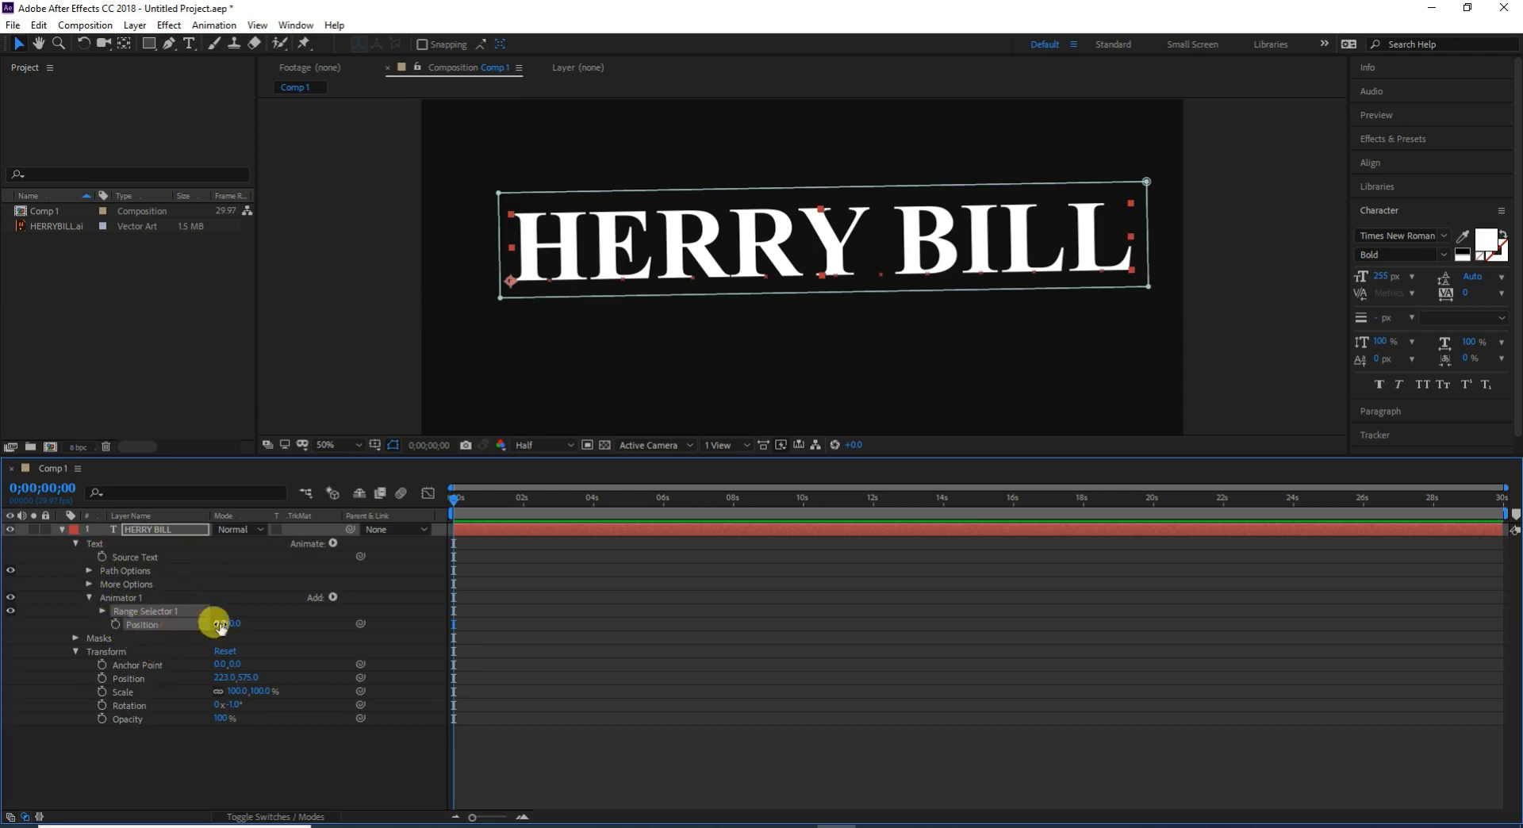
Keyframe the animator's position from about 0, 228 at the start, below the mask, to 0, 9 at 0;00;01;07.
mouse_move(220, 627)
mouse_down()
mouse_move(200, 622)
mouse_move(211, 640)
mouse_move(234, 635)
mouse_up()
click(222, 623)
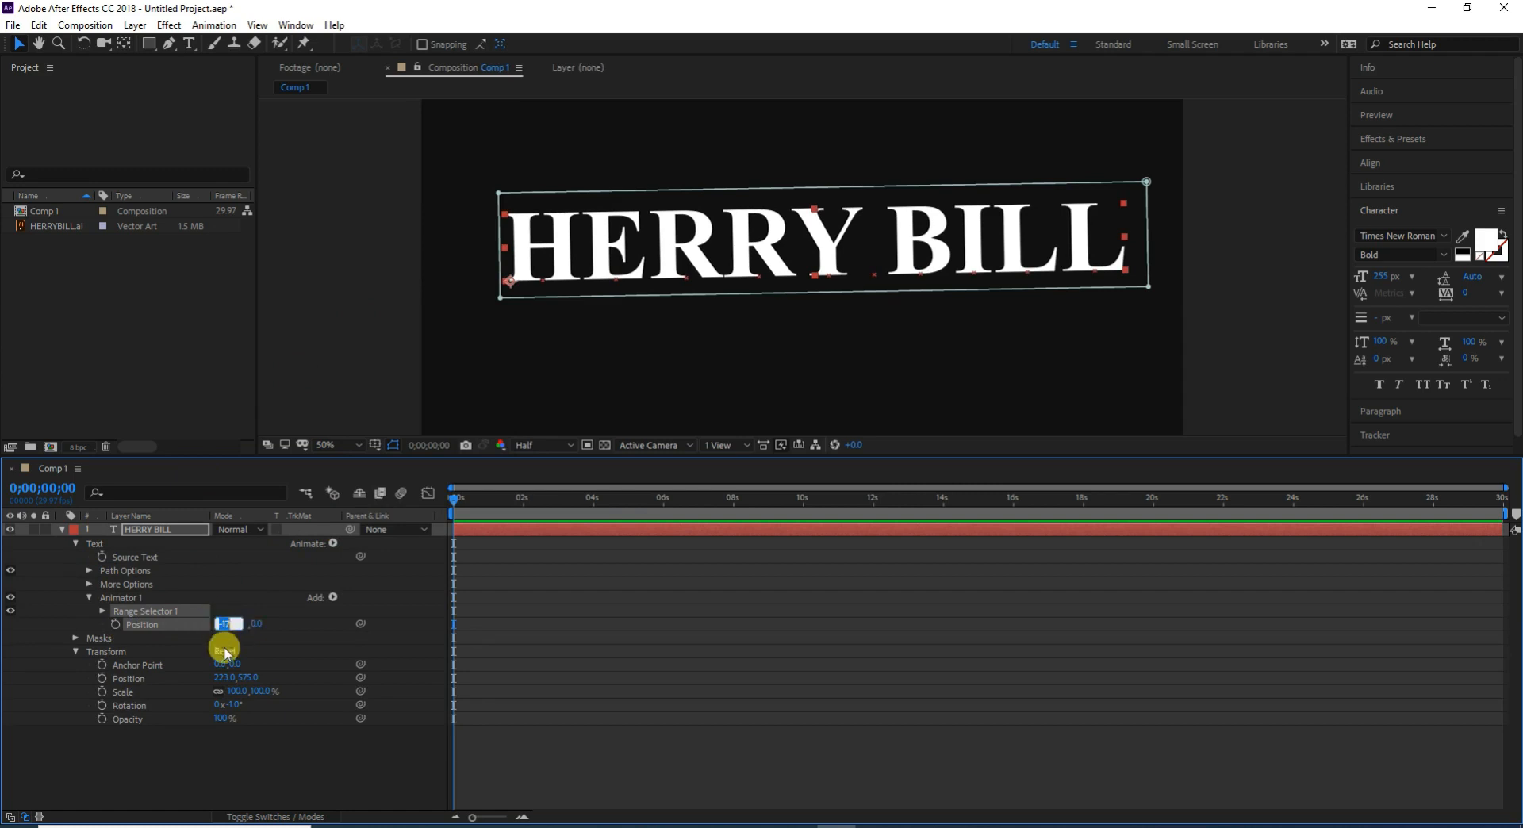
text(0.0,0.0)
key(Return)
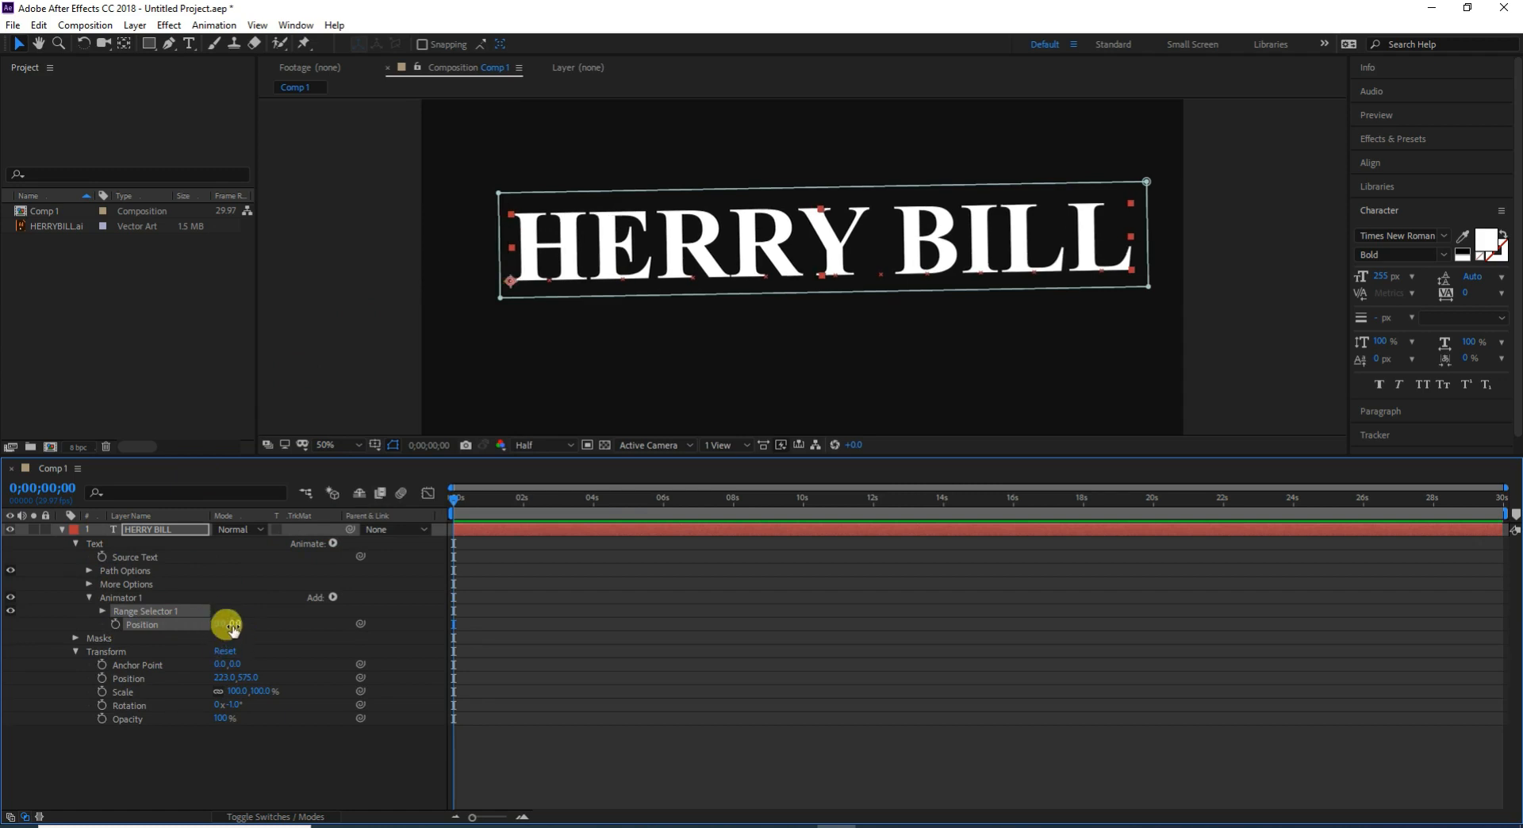
drag(235, 626, 432, 617)
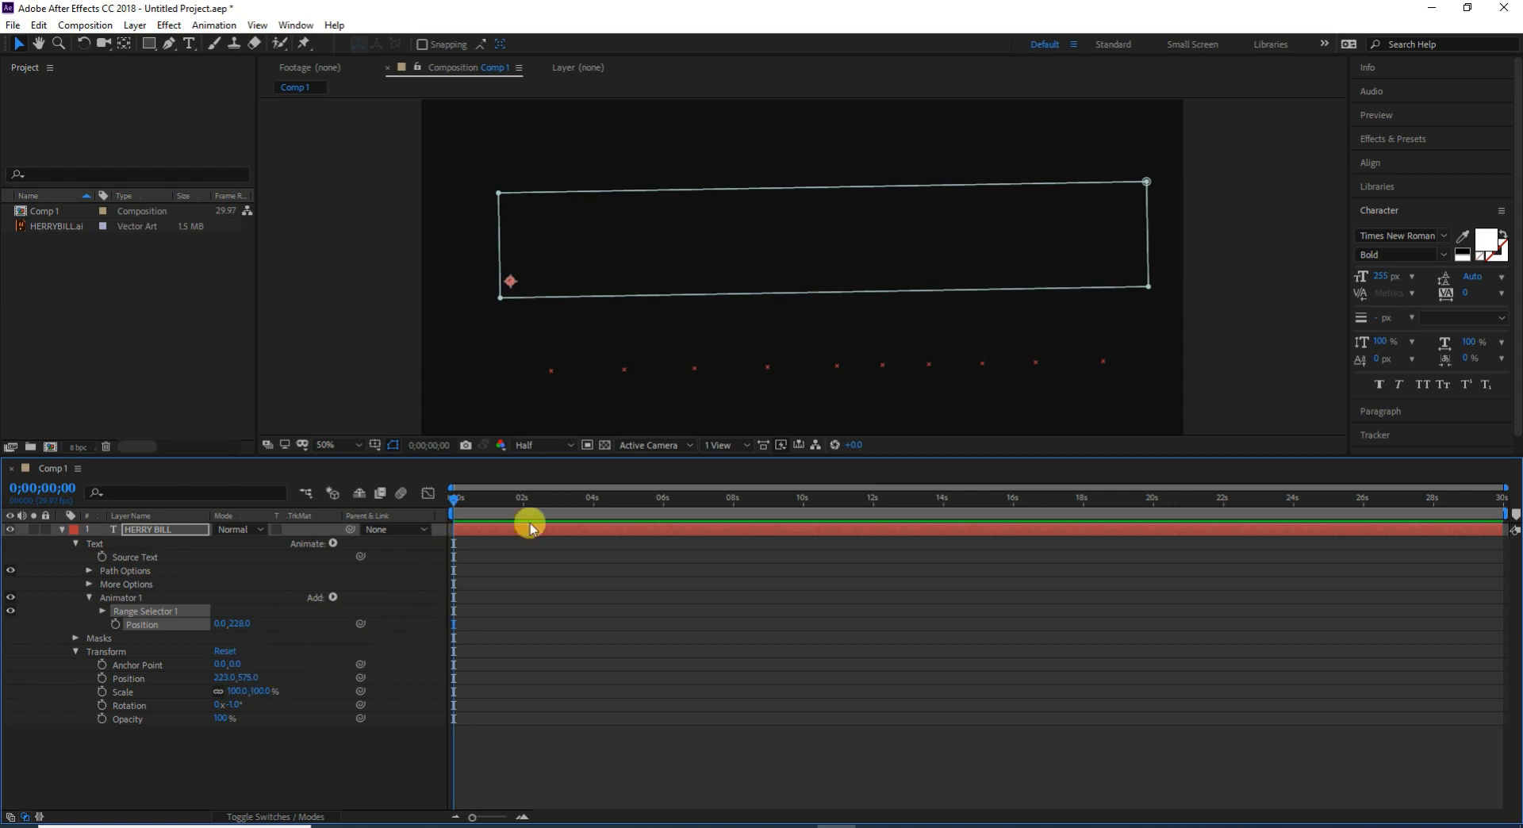
click(116, 624)
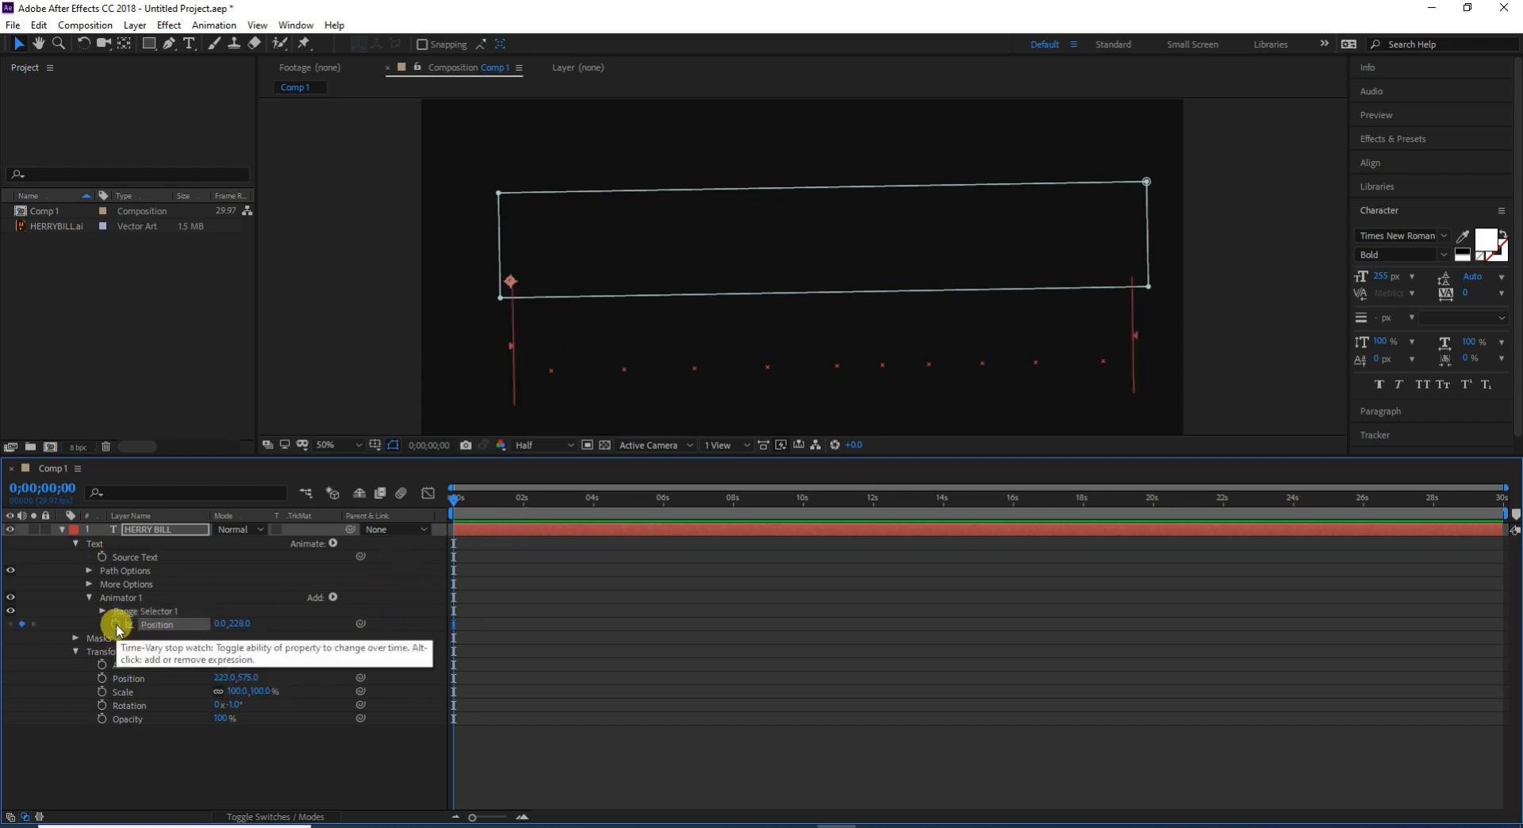
drag(454, 500, 497, 502)
drag(229, 623, 34, 635)
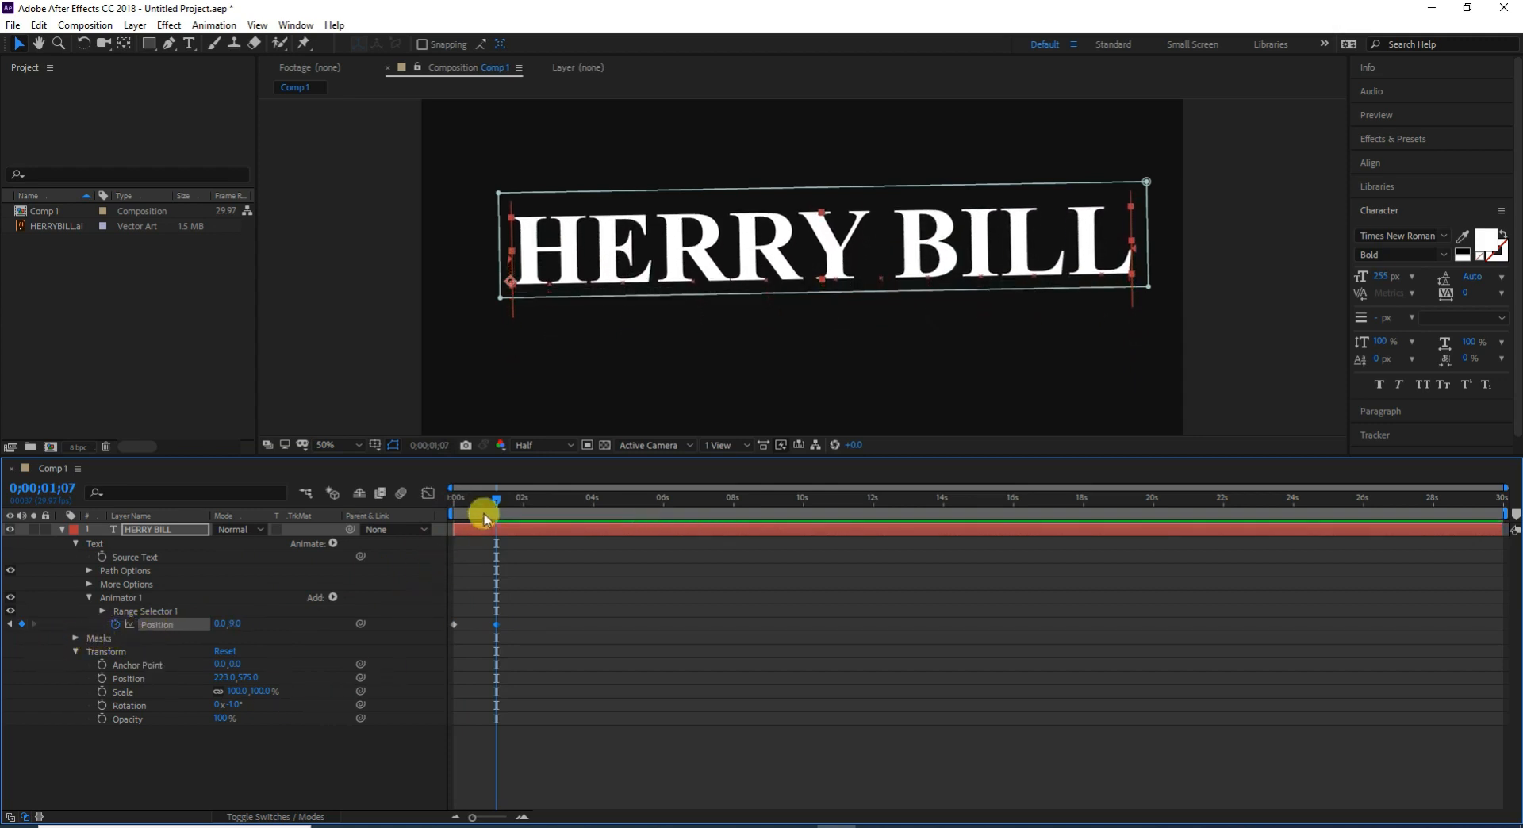
Preview the text reveal animation, with the work area shortened to end just after the second keyframe.
key(space)
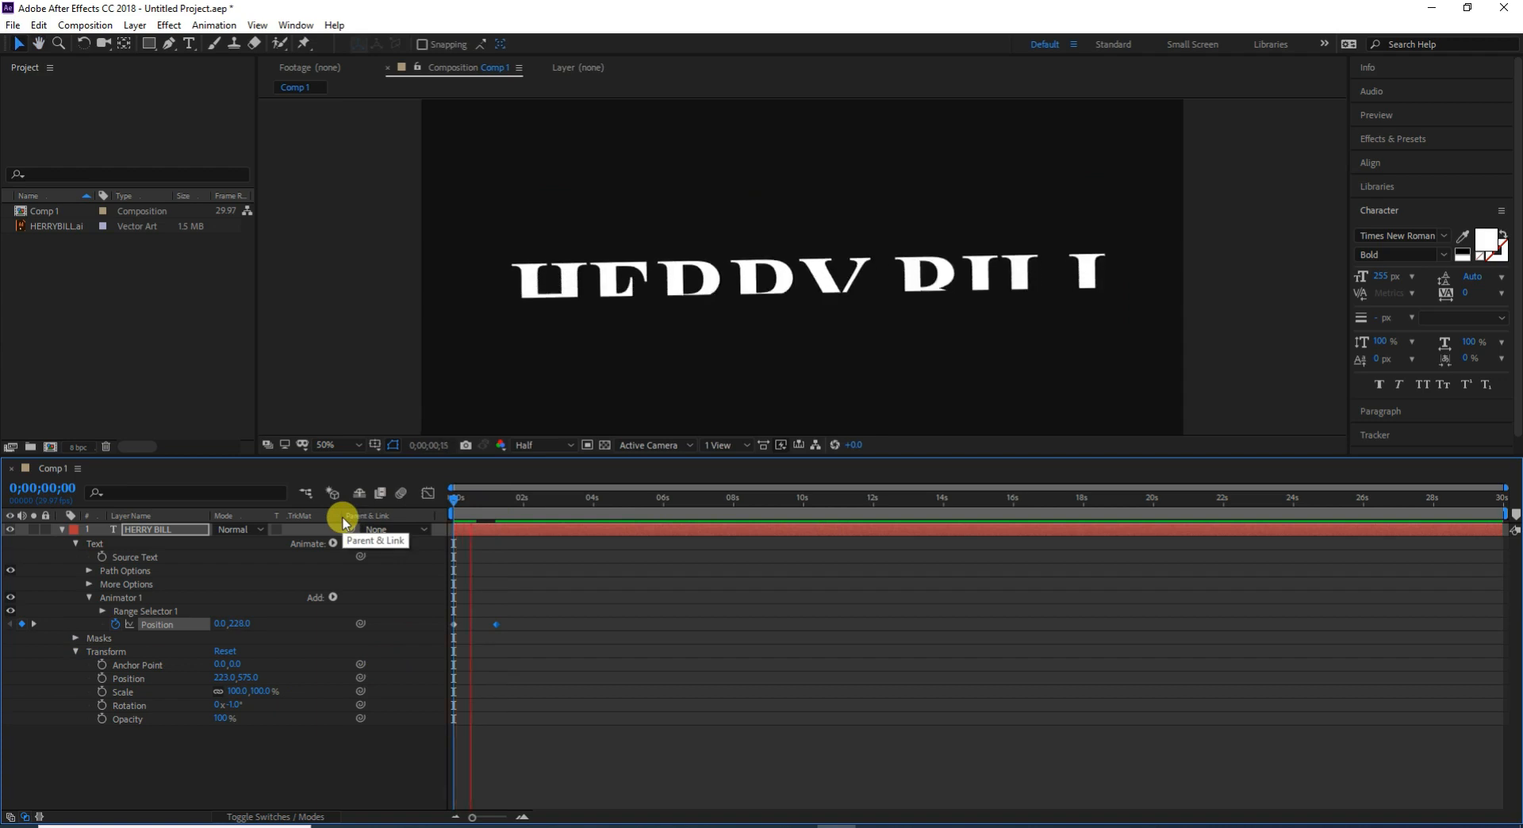
key(space)
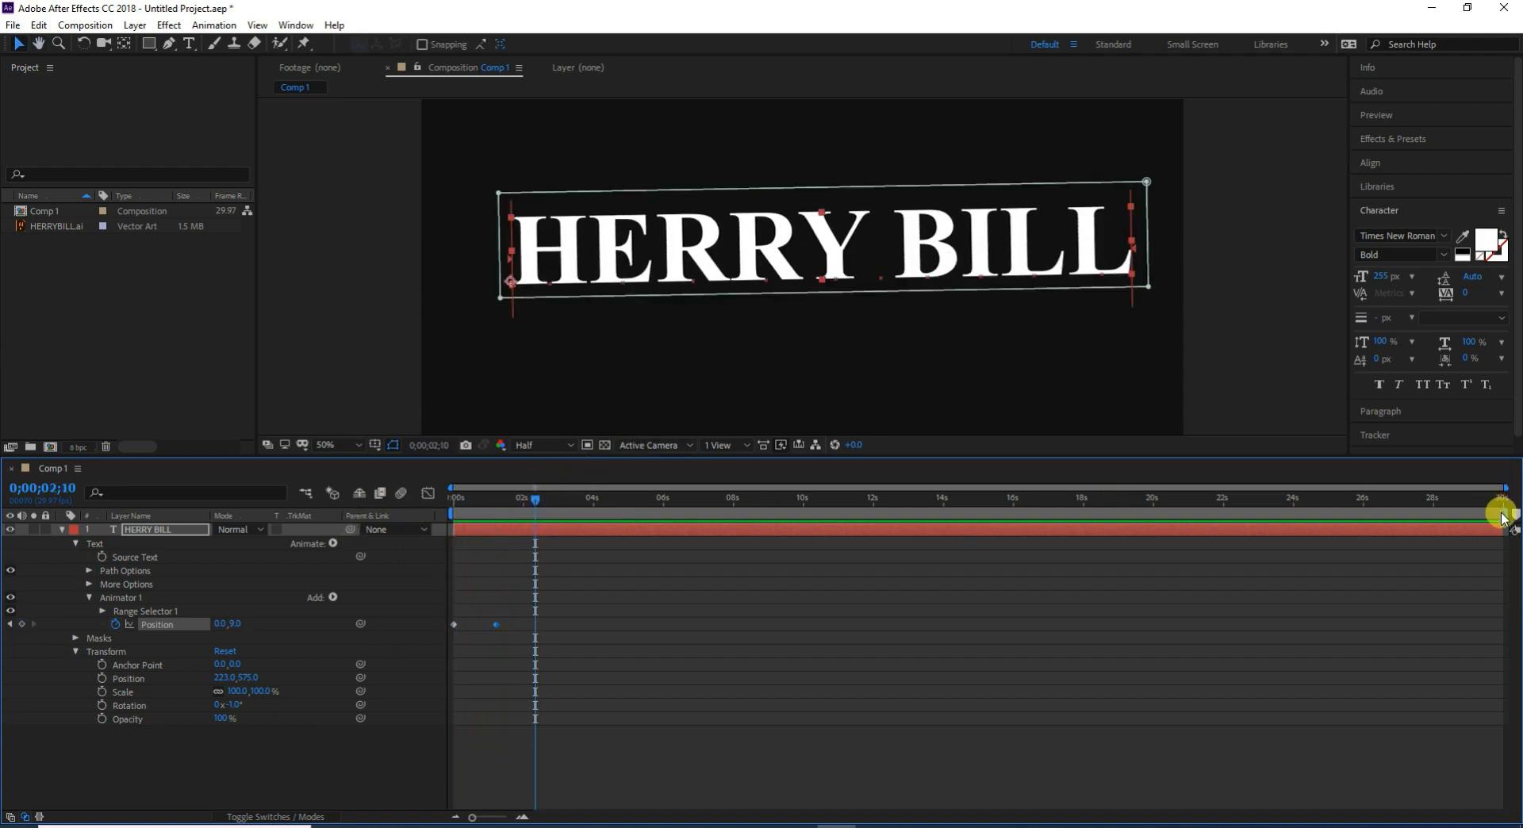
mouse_move(1505, 513)
mouse_down()
mouse_move(1087, 513)
mouse_move(510, 570)
mouse_up()
key(space)
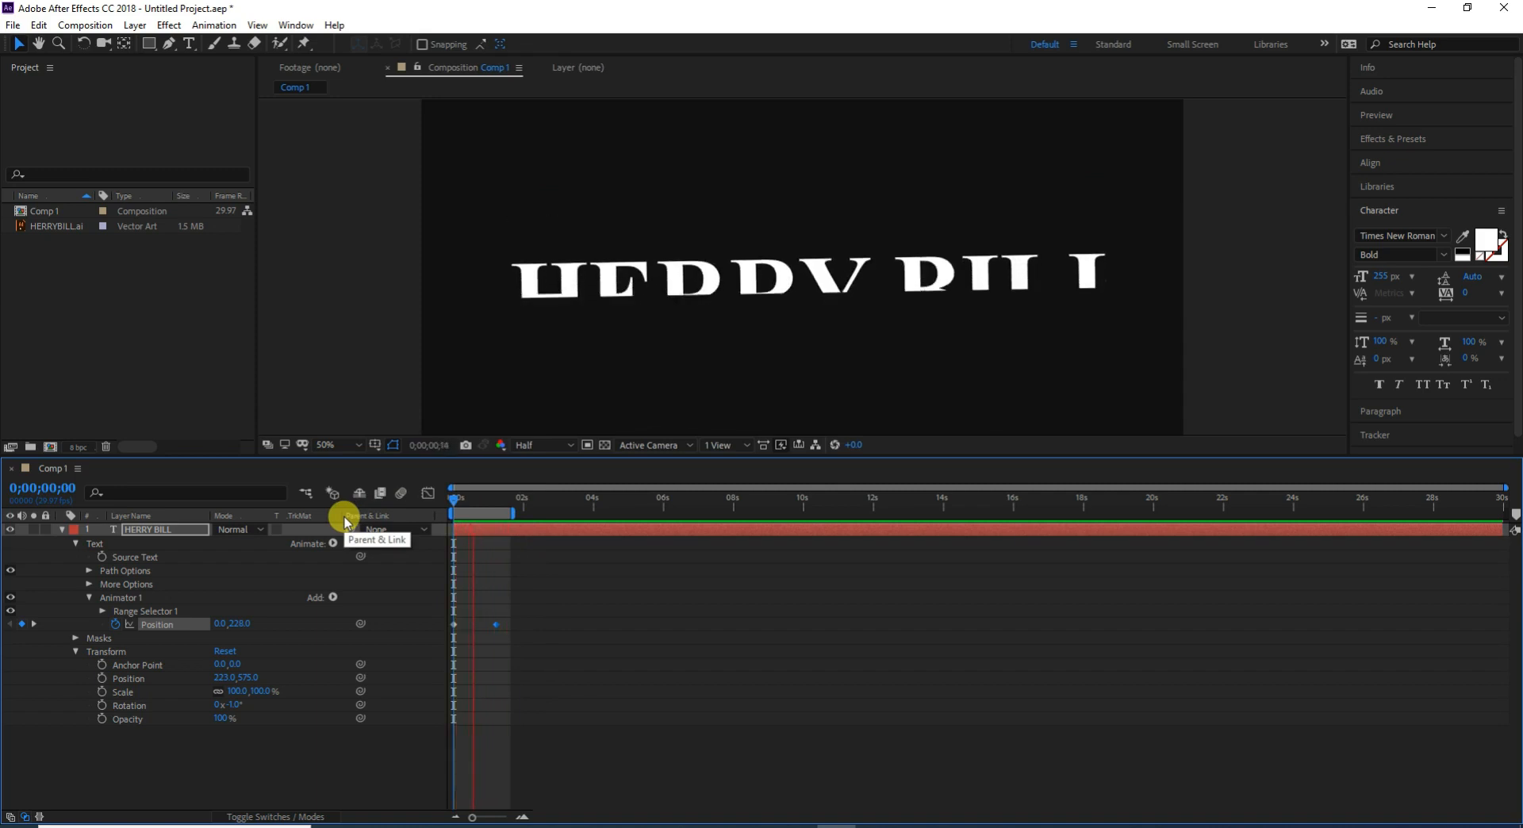
key(space)
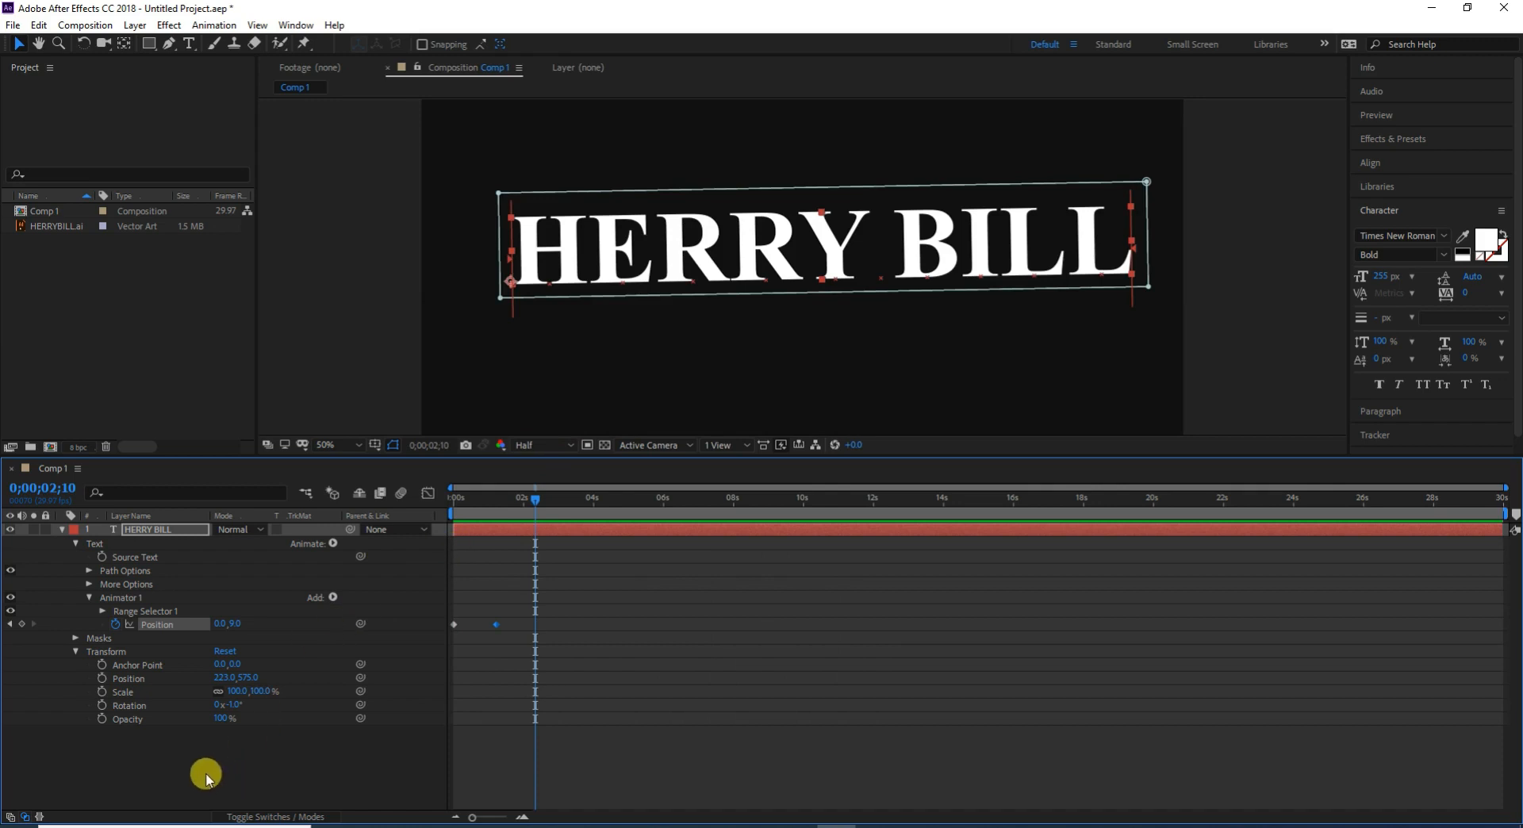
Replace the animated text layer in Comp 1 with the HERRYBILL.ai vector artwork.
drag(256, 754, 119, 529)
drag(239, 760, 55, 486)
key(Delete)
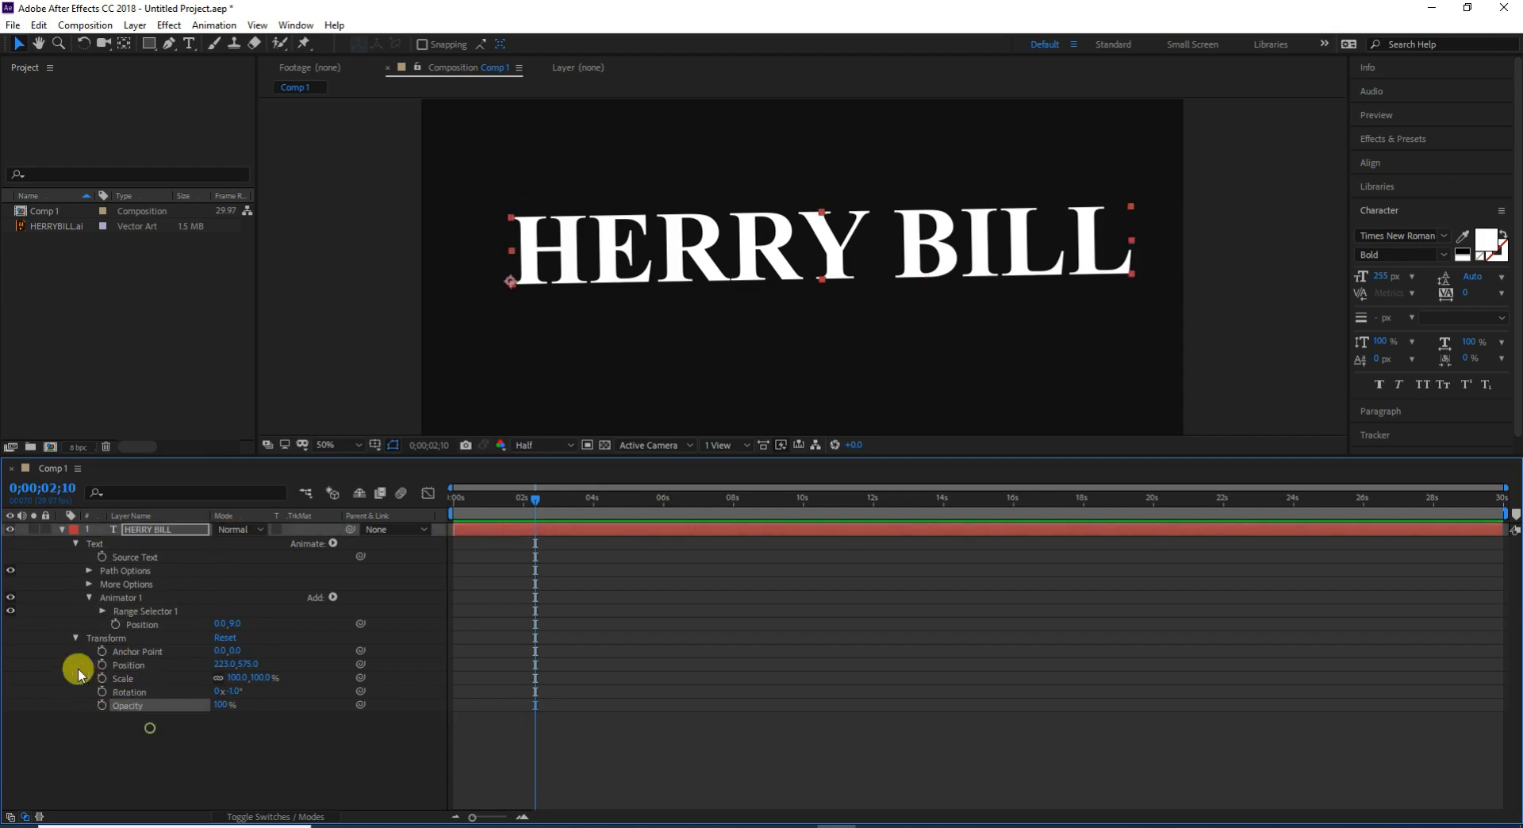
click(122, 530)
key(Delete)
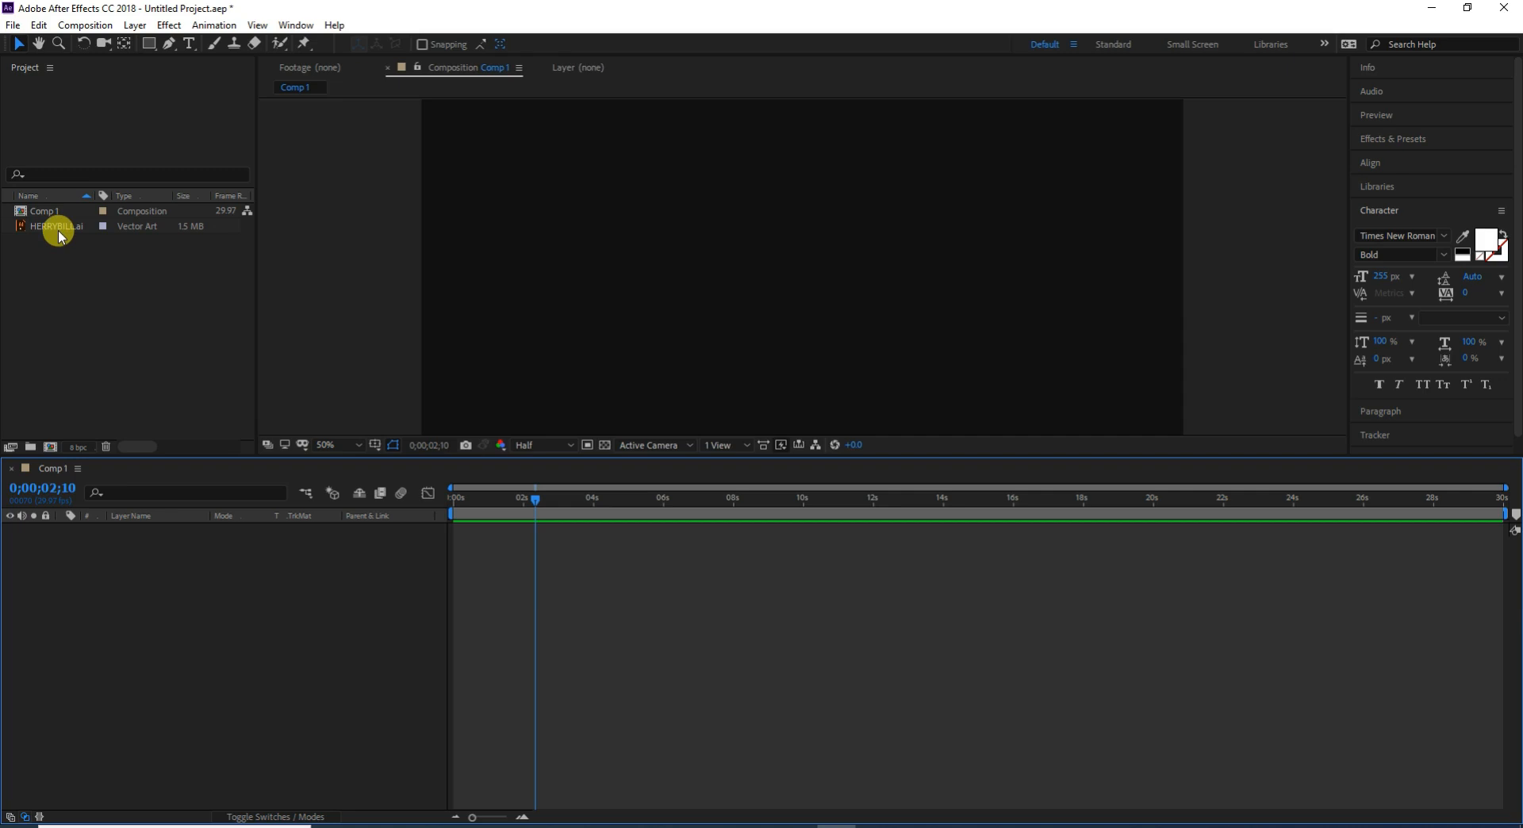
drag(59, 230, 78, 545)
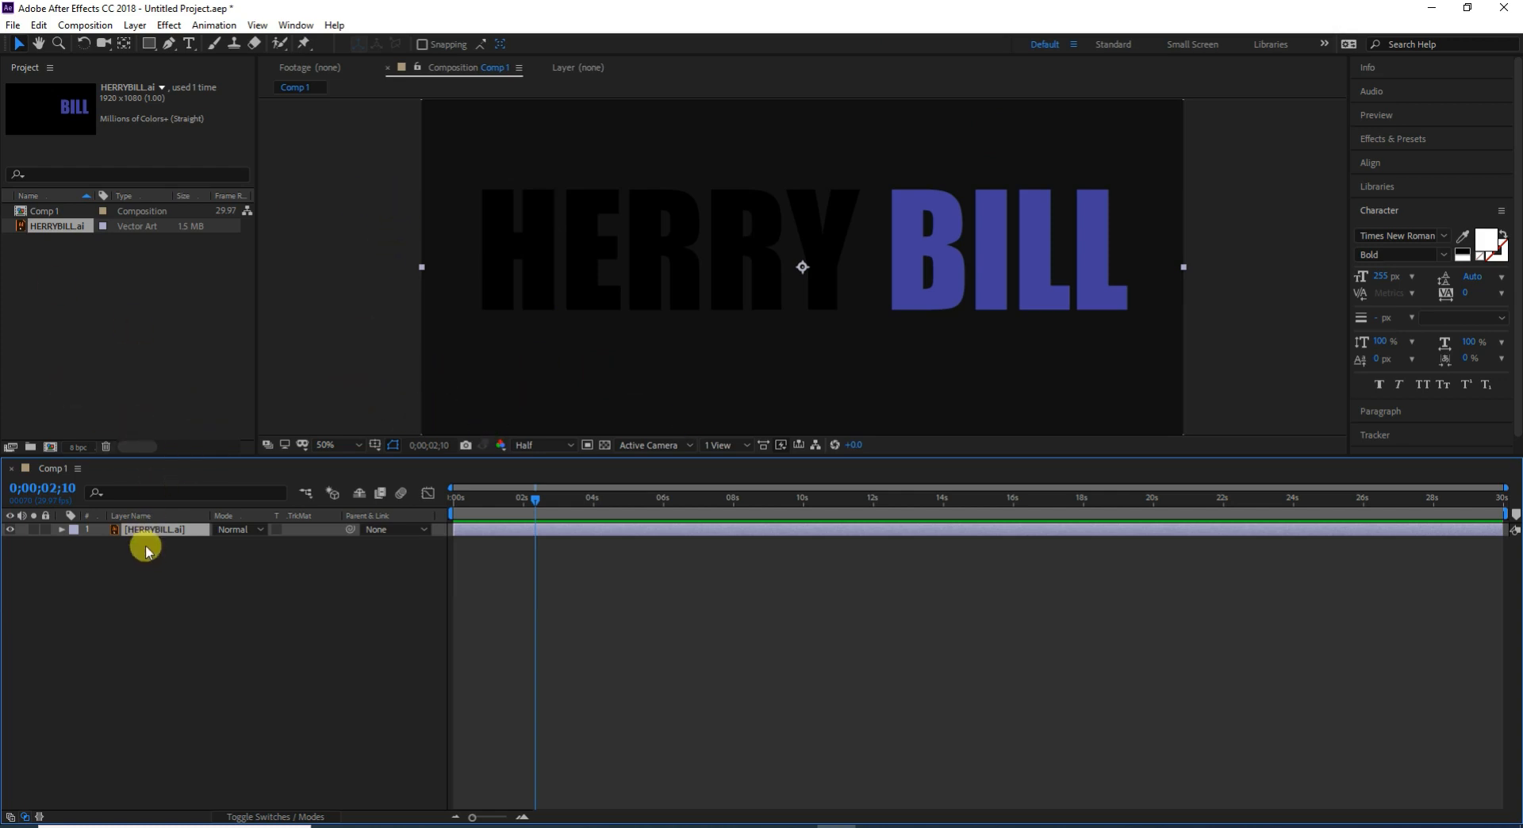
Try a rectangular mask around the whole HERRYBILL.ai lettering and delete it.
click(147, 43)
drag(480, 181, 1143, 330)
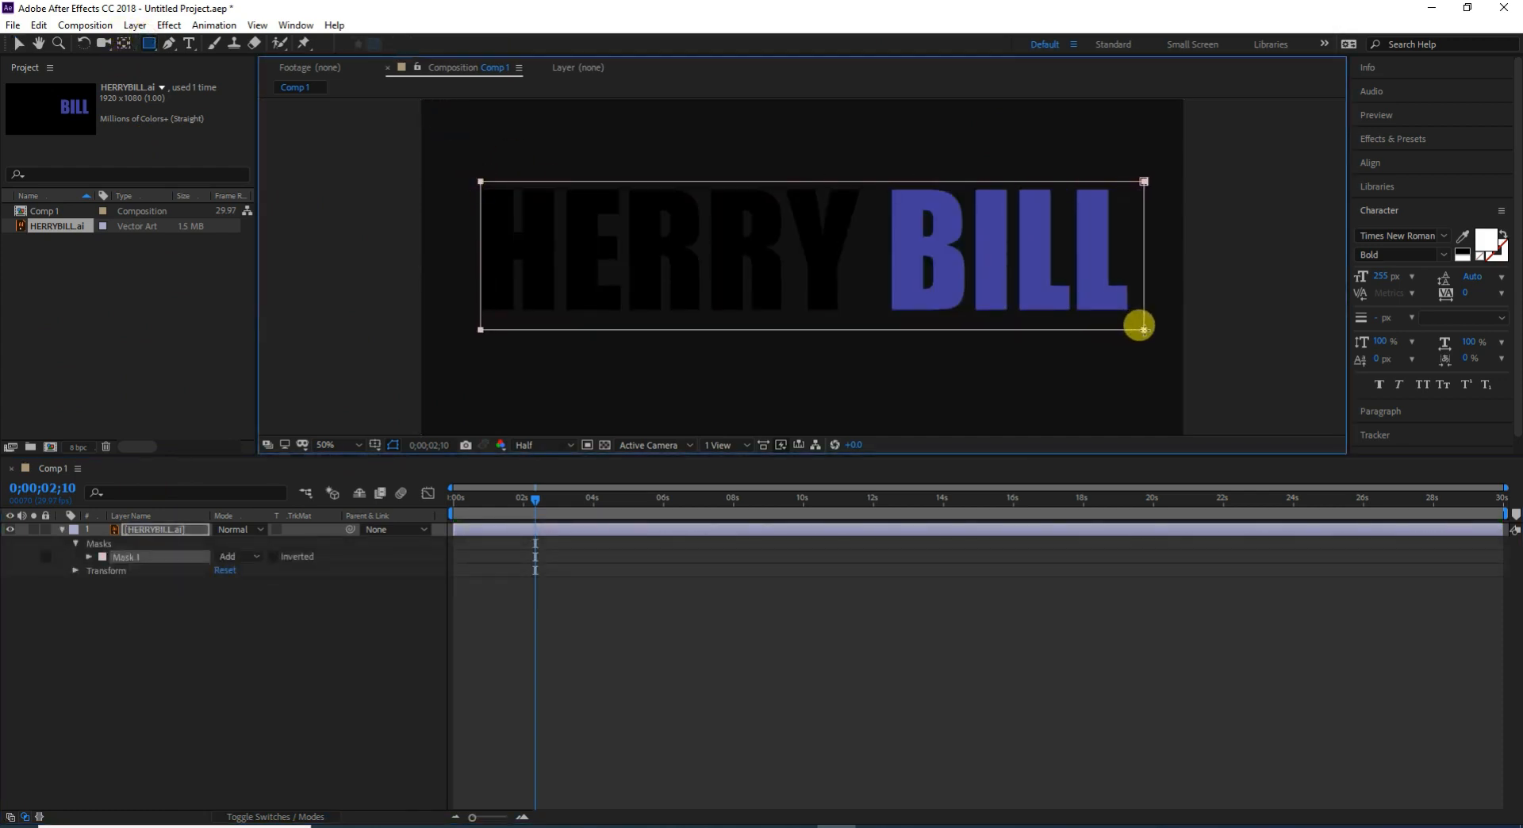
click(76, 544)
click(76, 544)
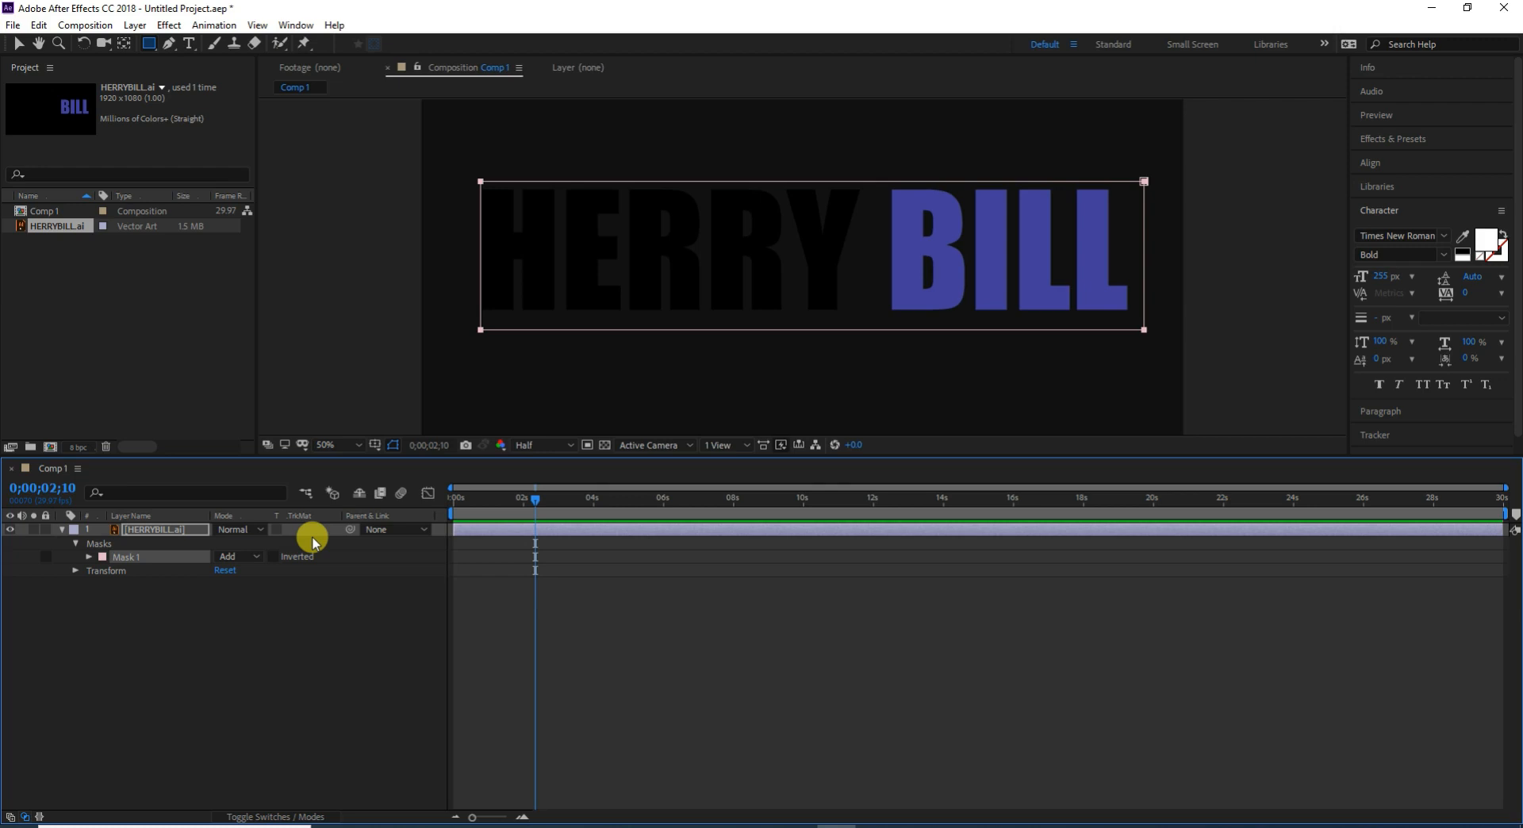
key(Delete)
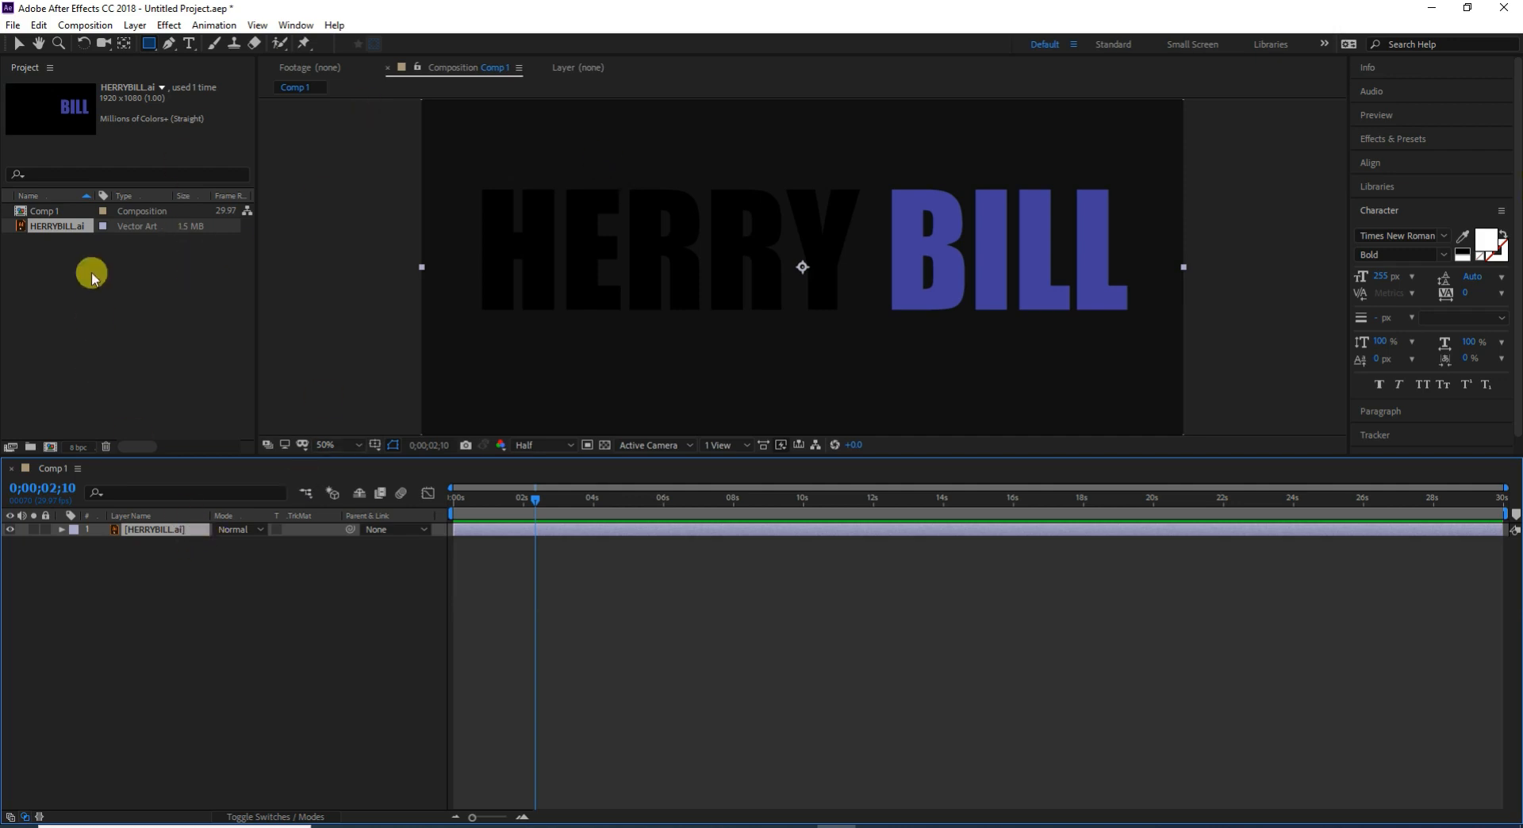
Draw a red rectangle on a new shape layer above HERRYBILL.ai, covering the artwork's whole lettering.
click(163, 632)
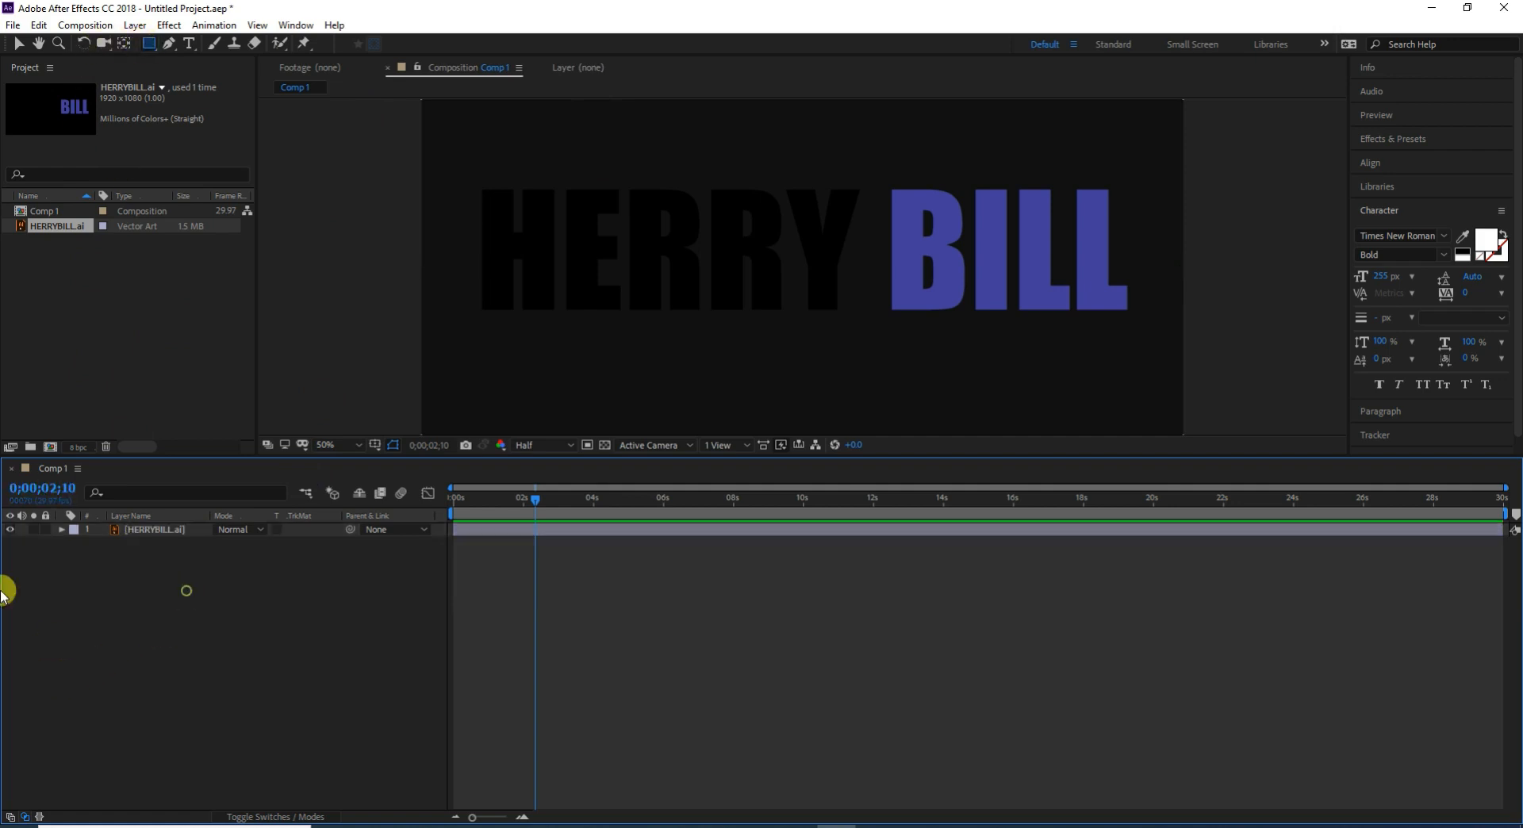
click(149, 45)
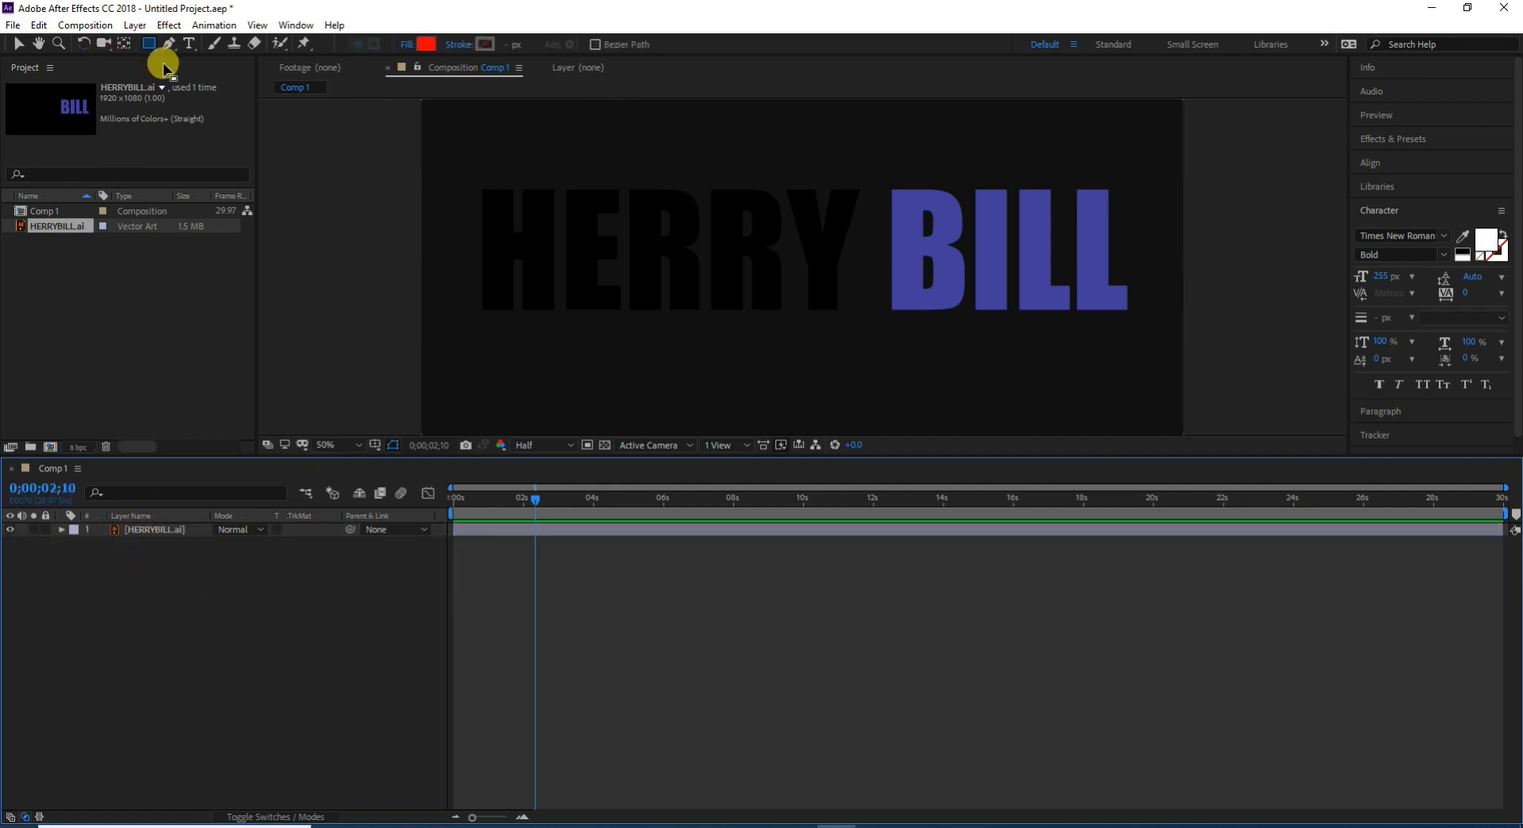
drag(476, 184, 1149, 318)
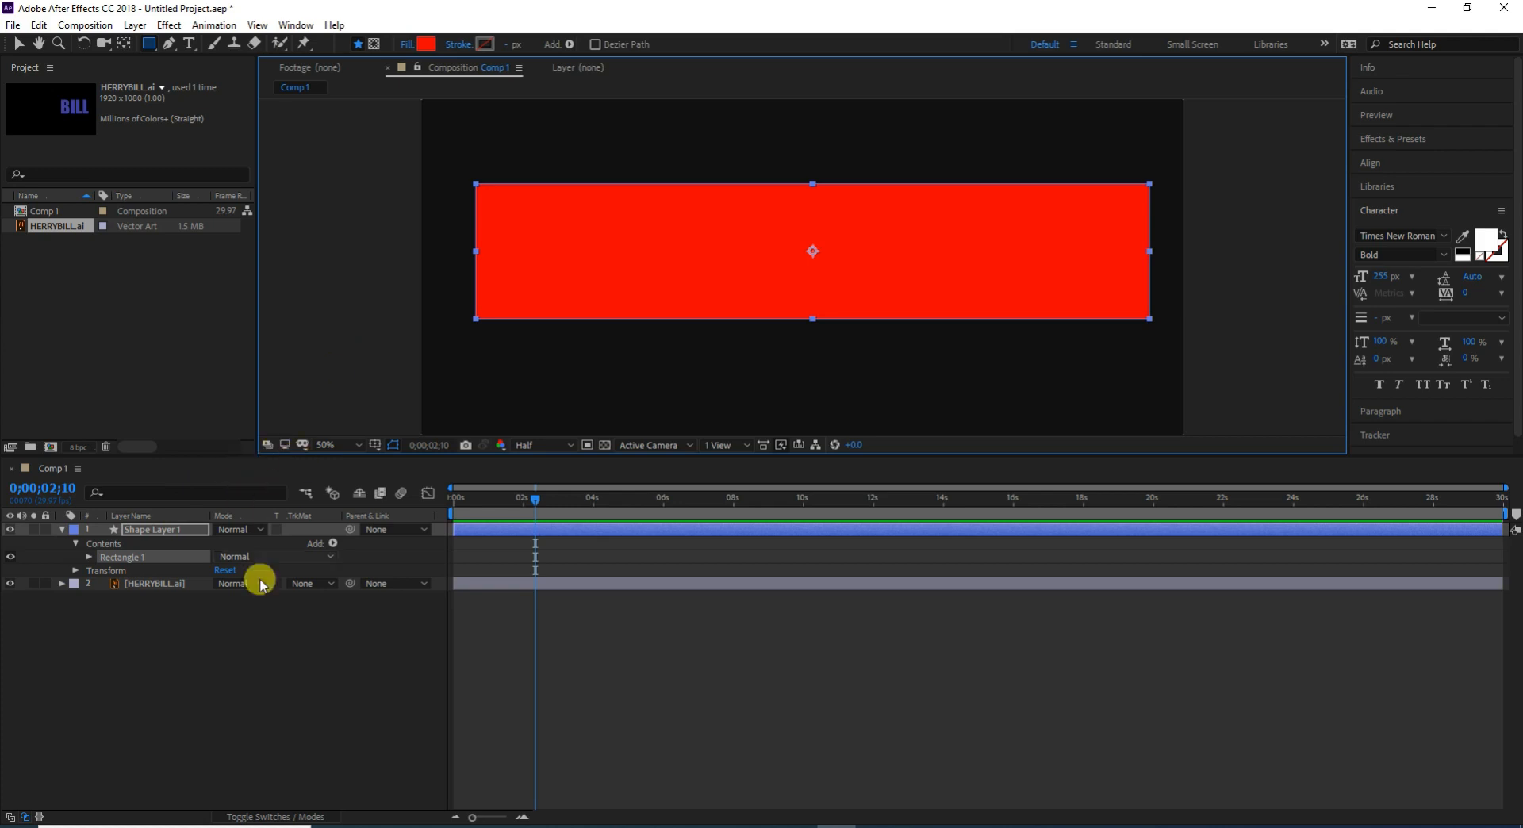
click(18, 44)
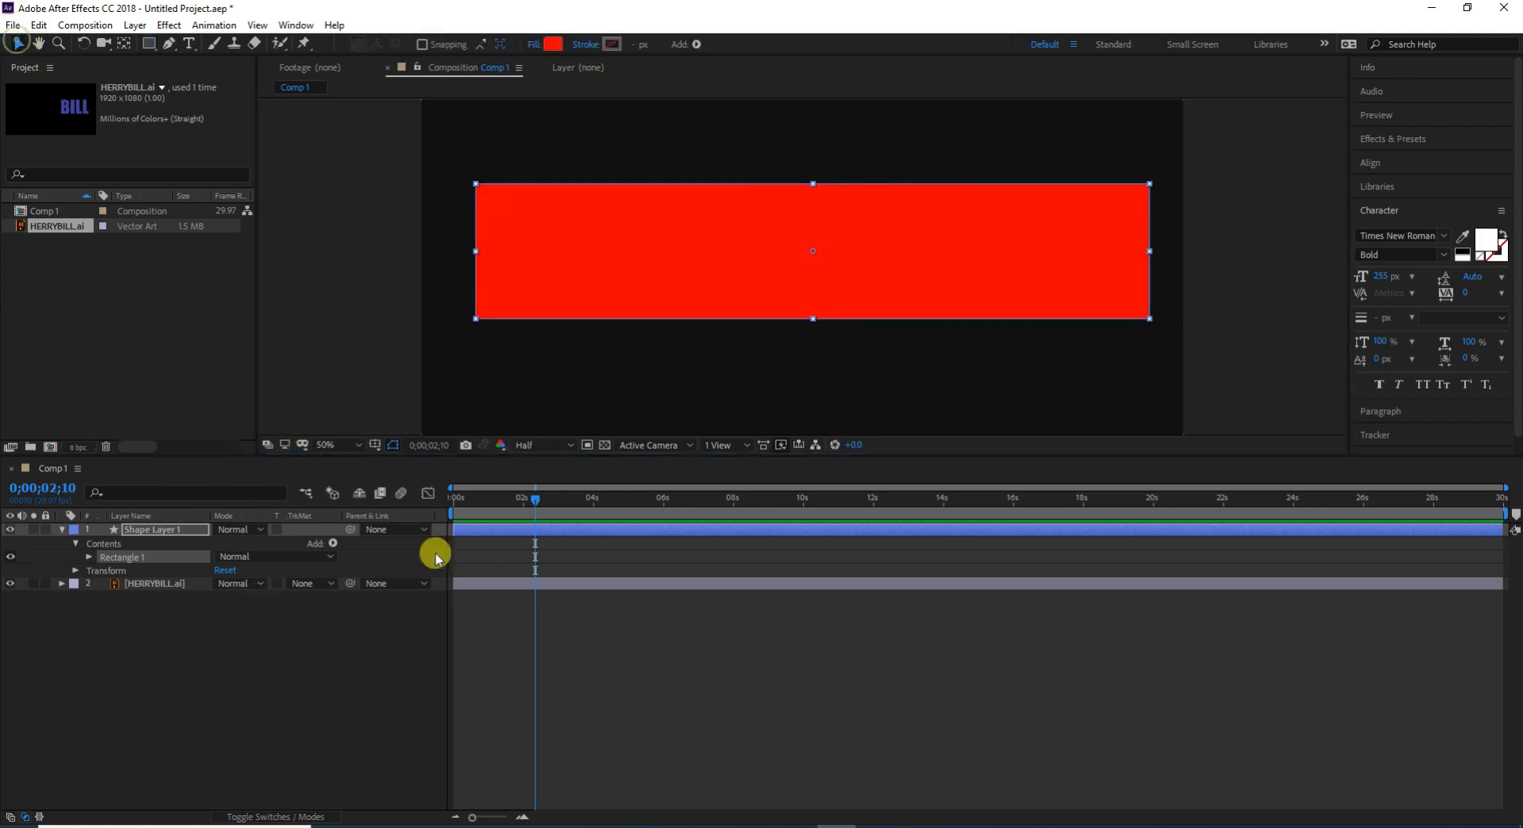
click(339, 641)
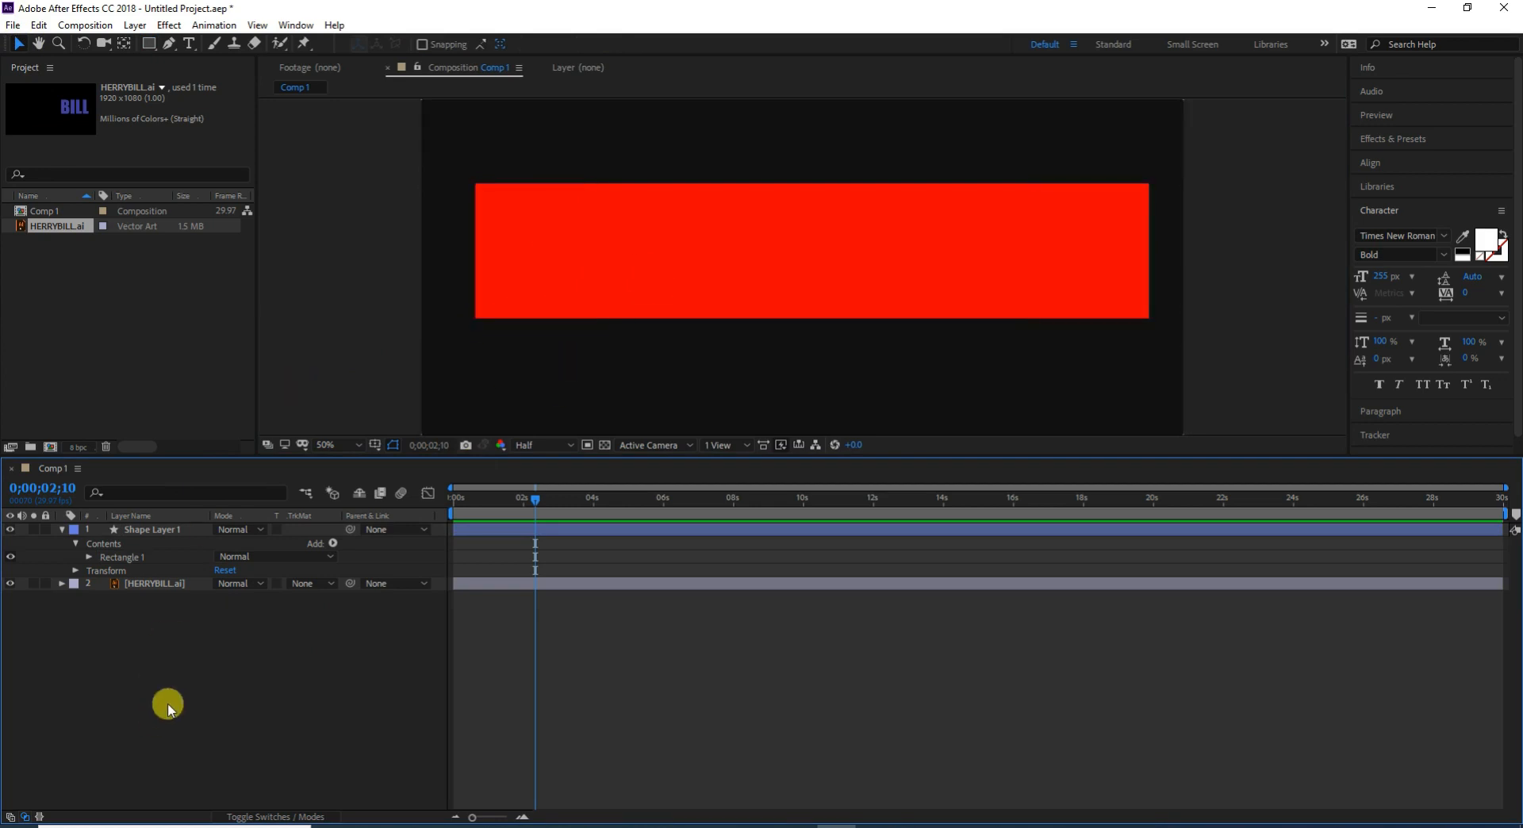
click(272, 817)
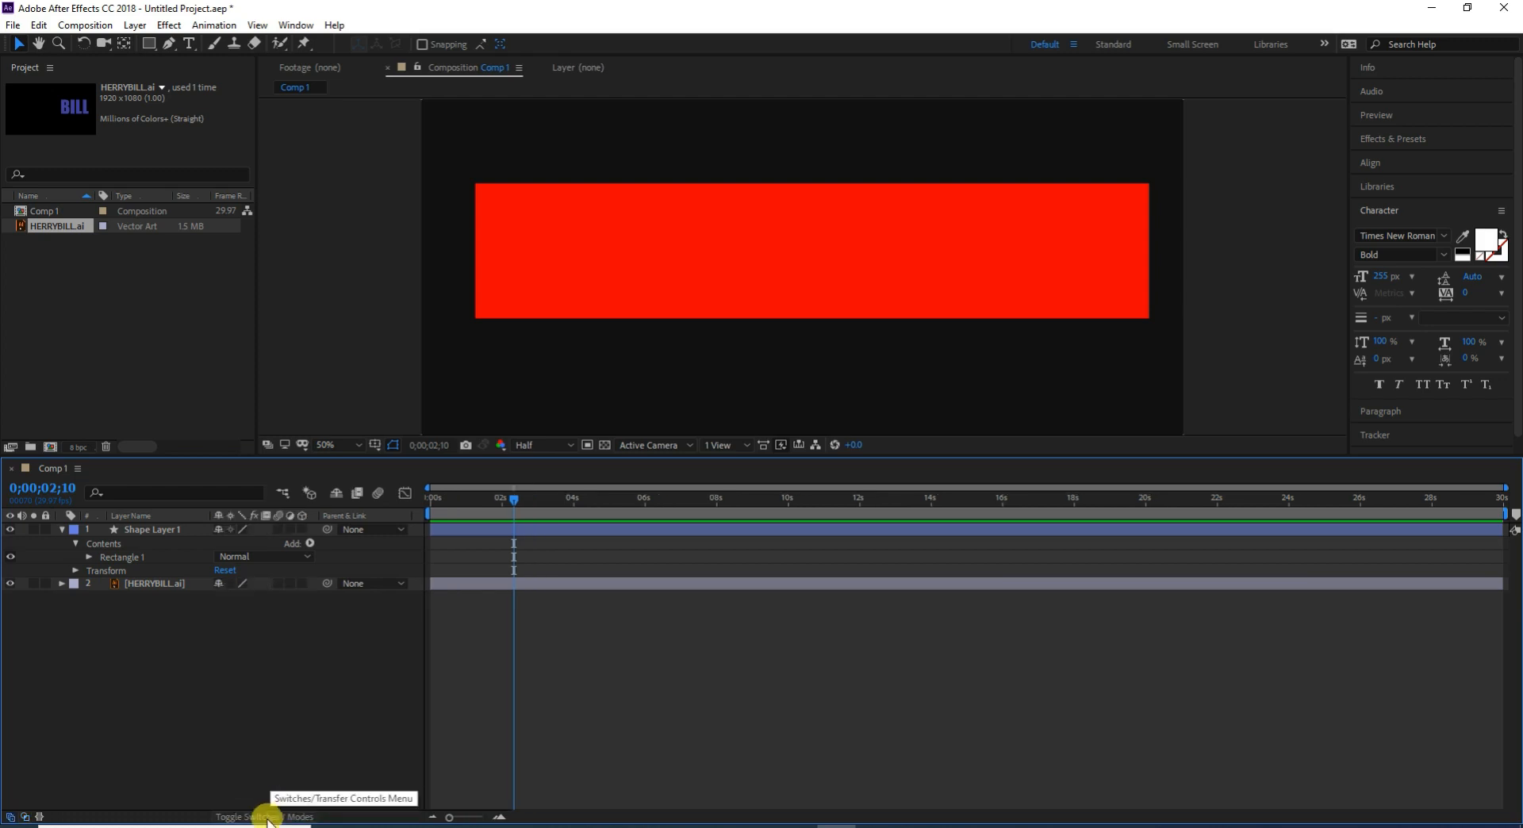
click(272, 817)
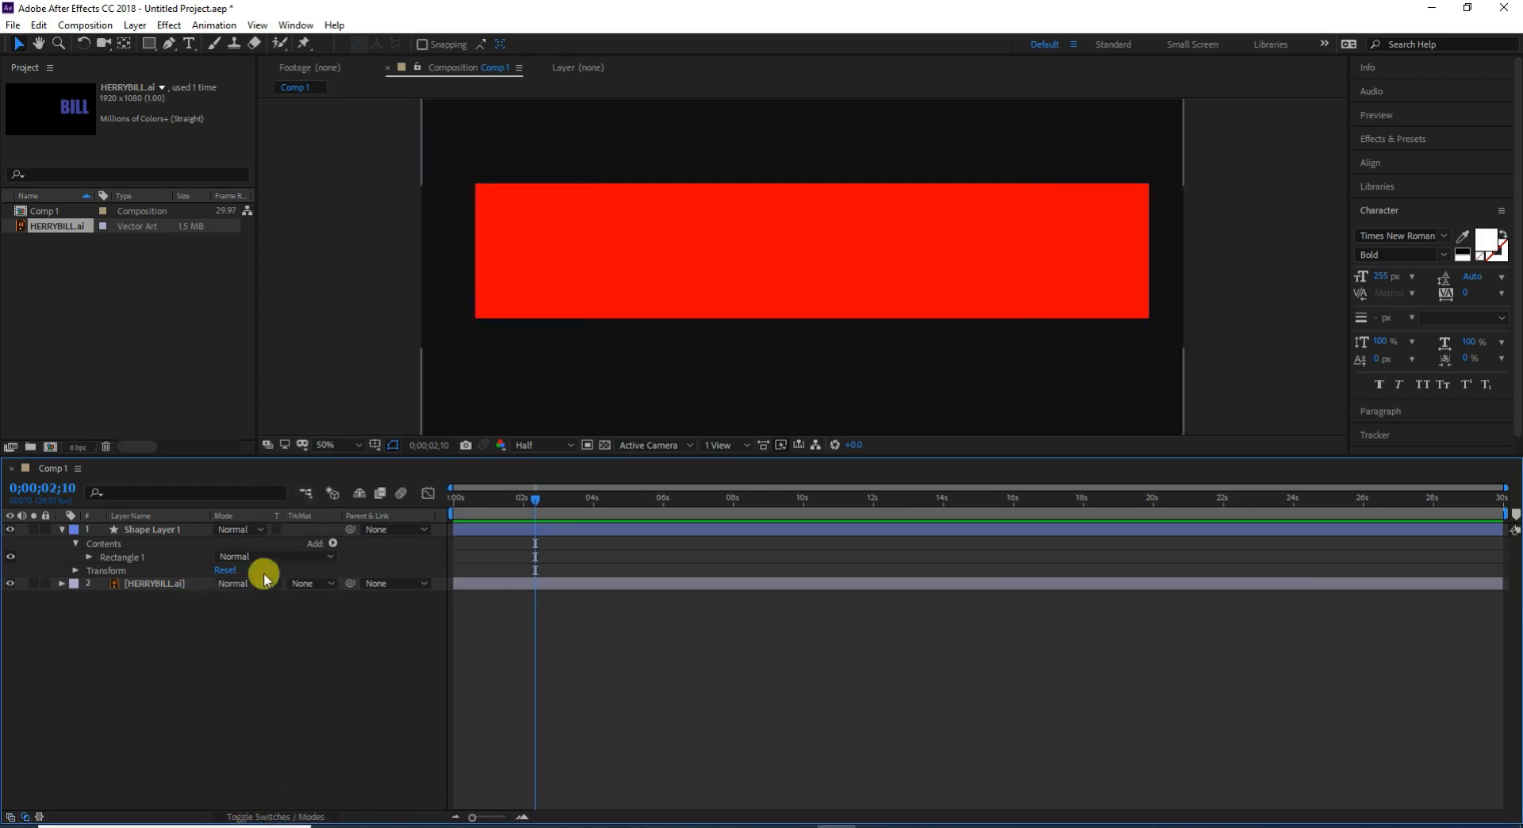
click(250, 817)
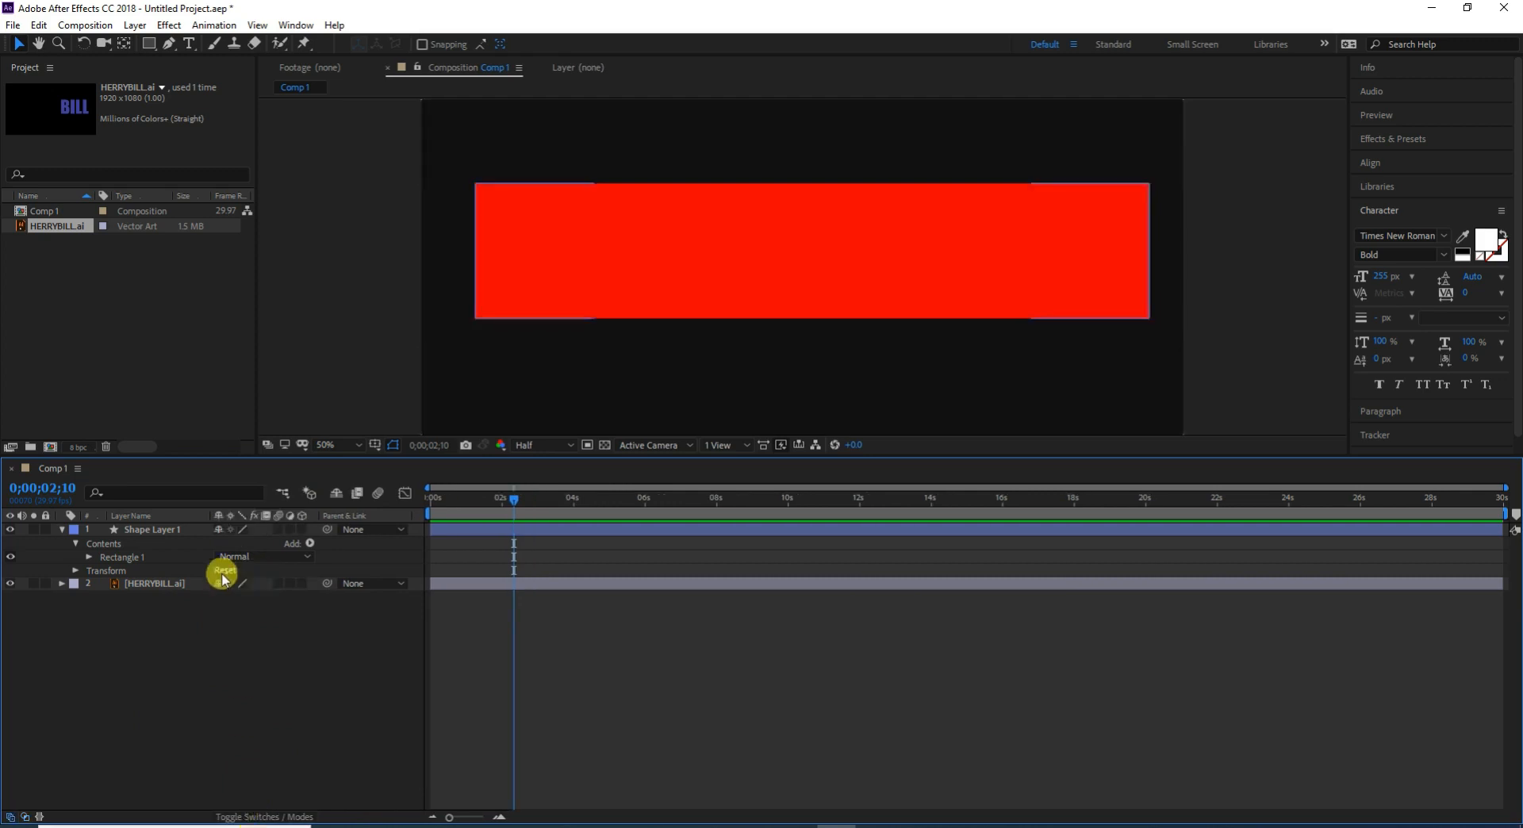
click(252, 817)
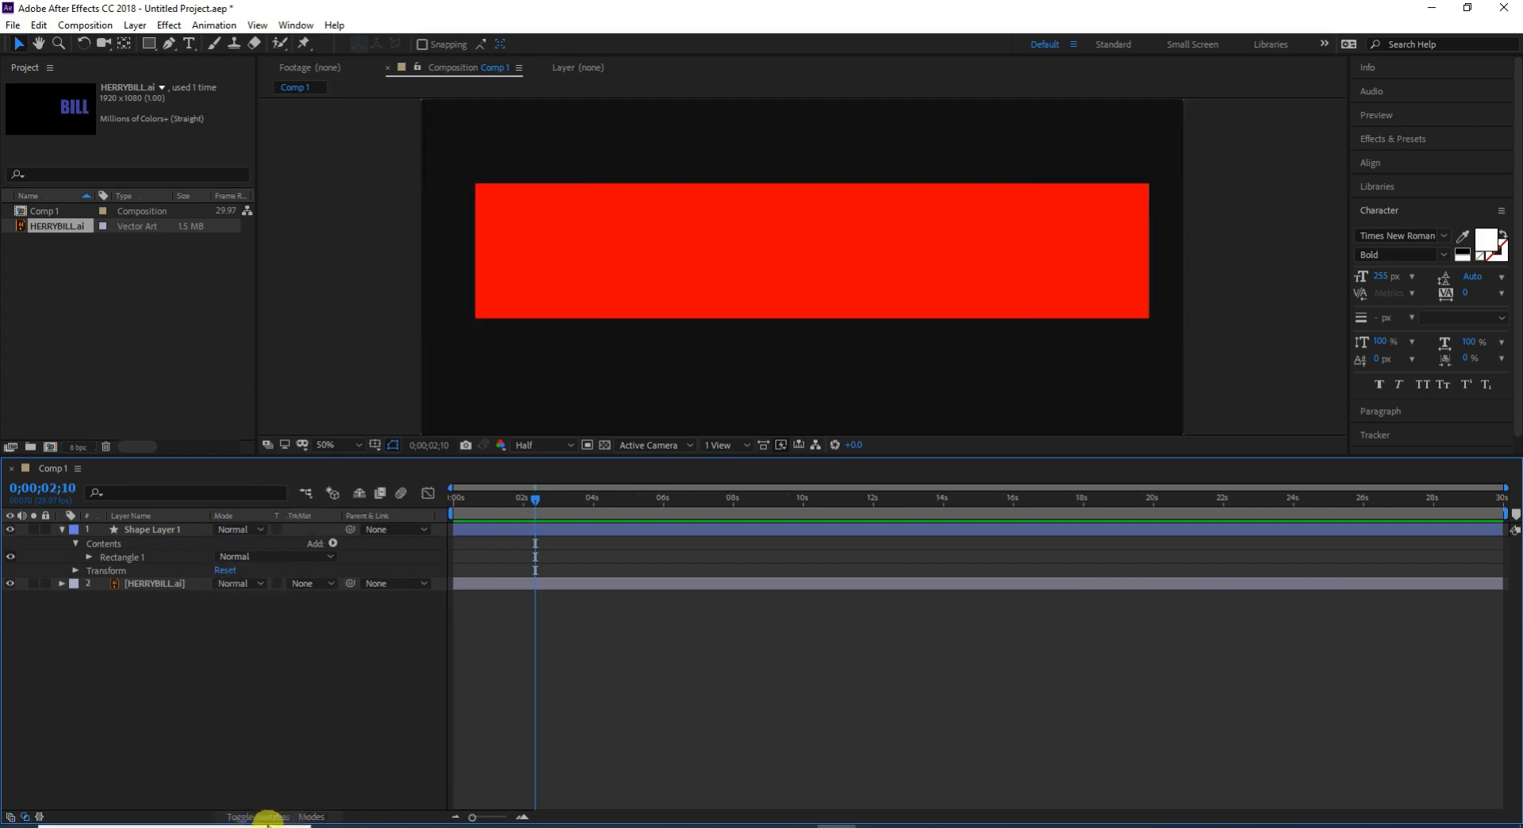
Set the HERRYBILL.ai layer's track matte to Alpha Matte "Shape Layer 1".
click(261, 587)
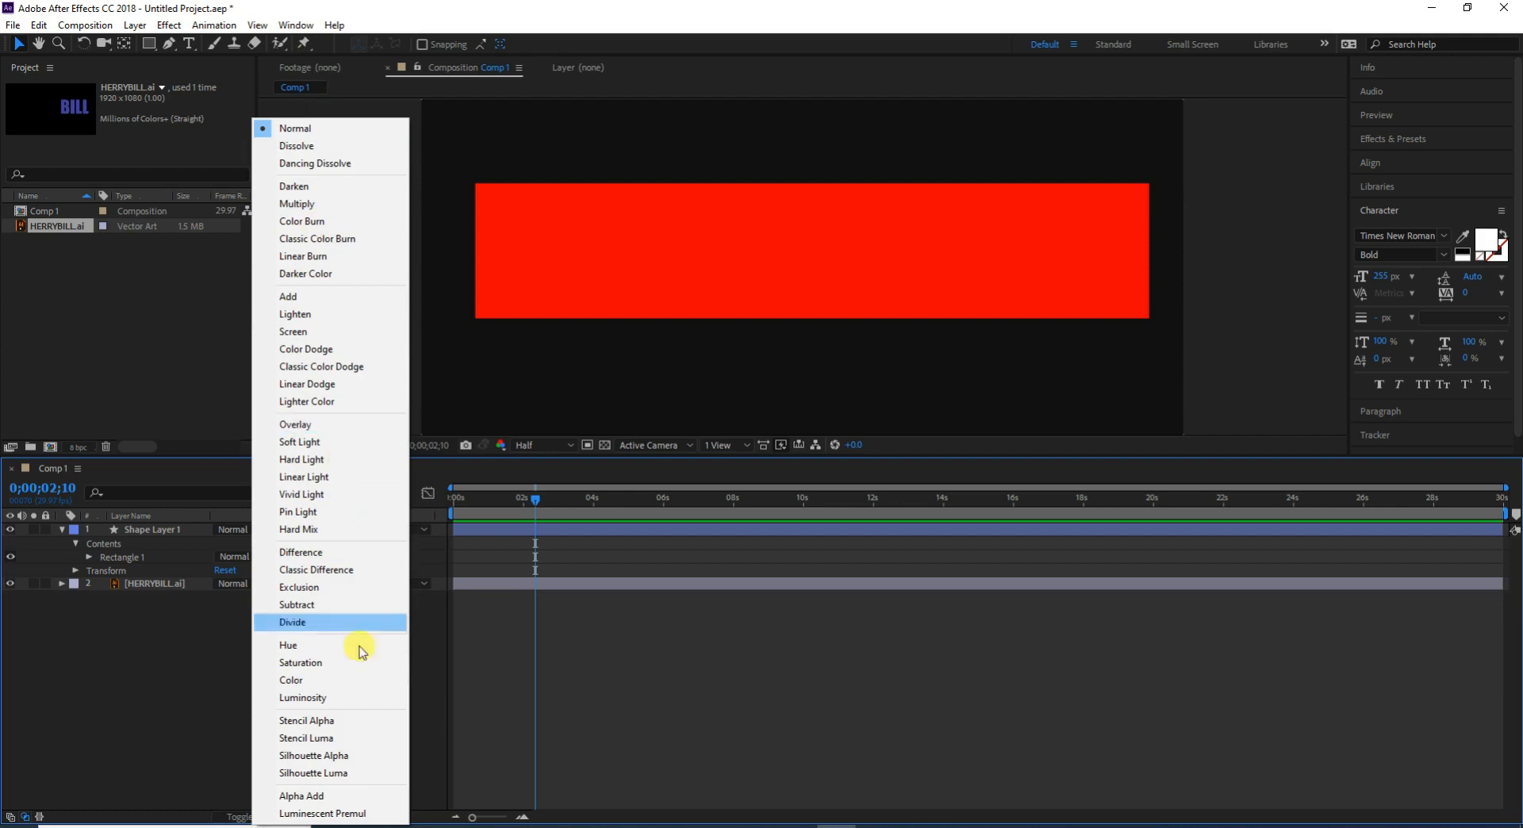
click(169, 711)
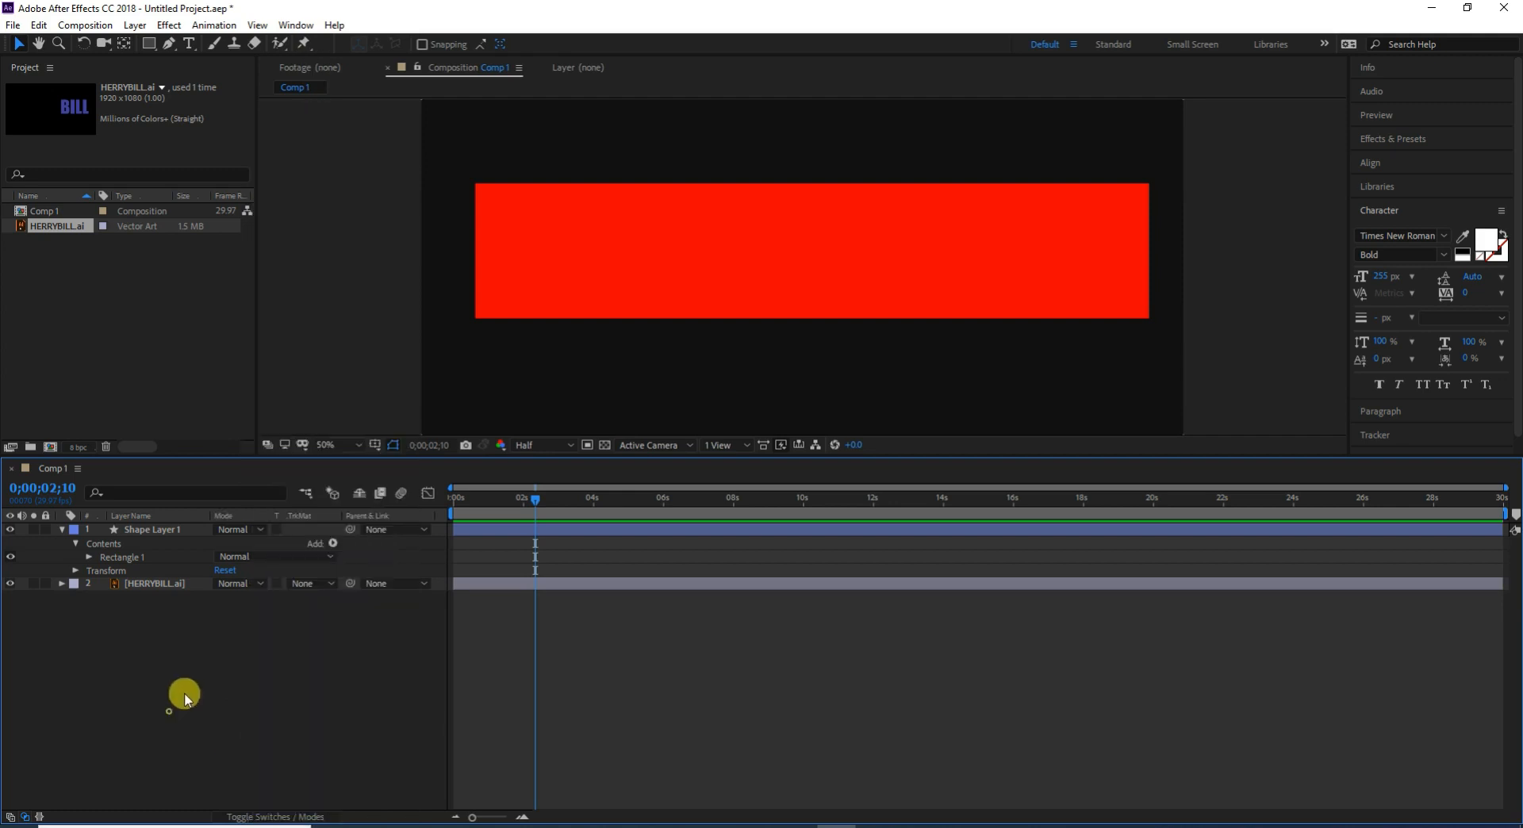
click(331, 587)
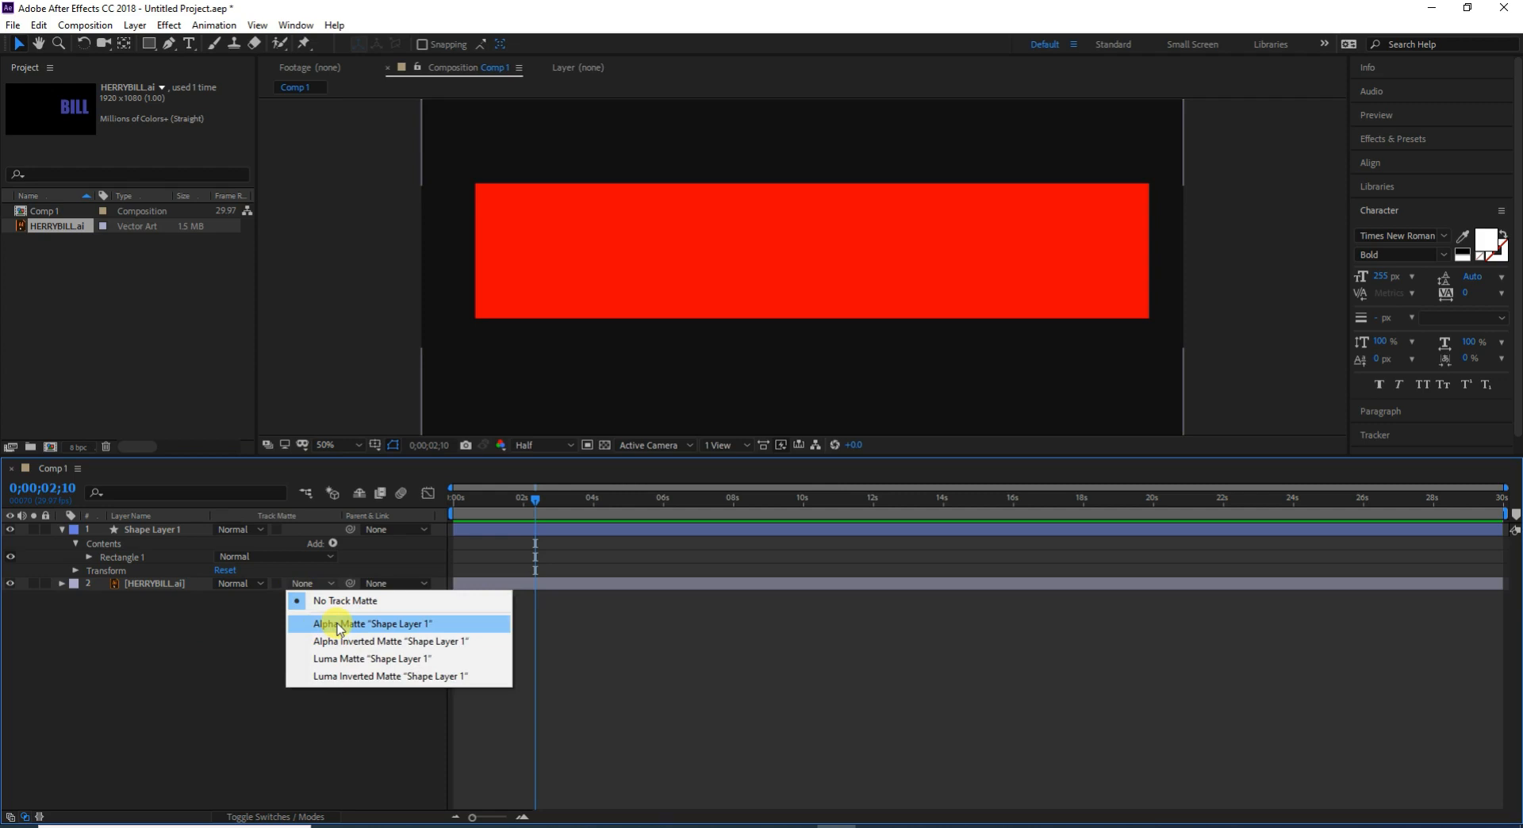
click(340, 625)
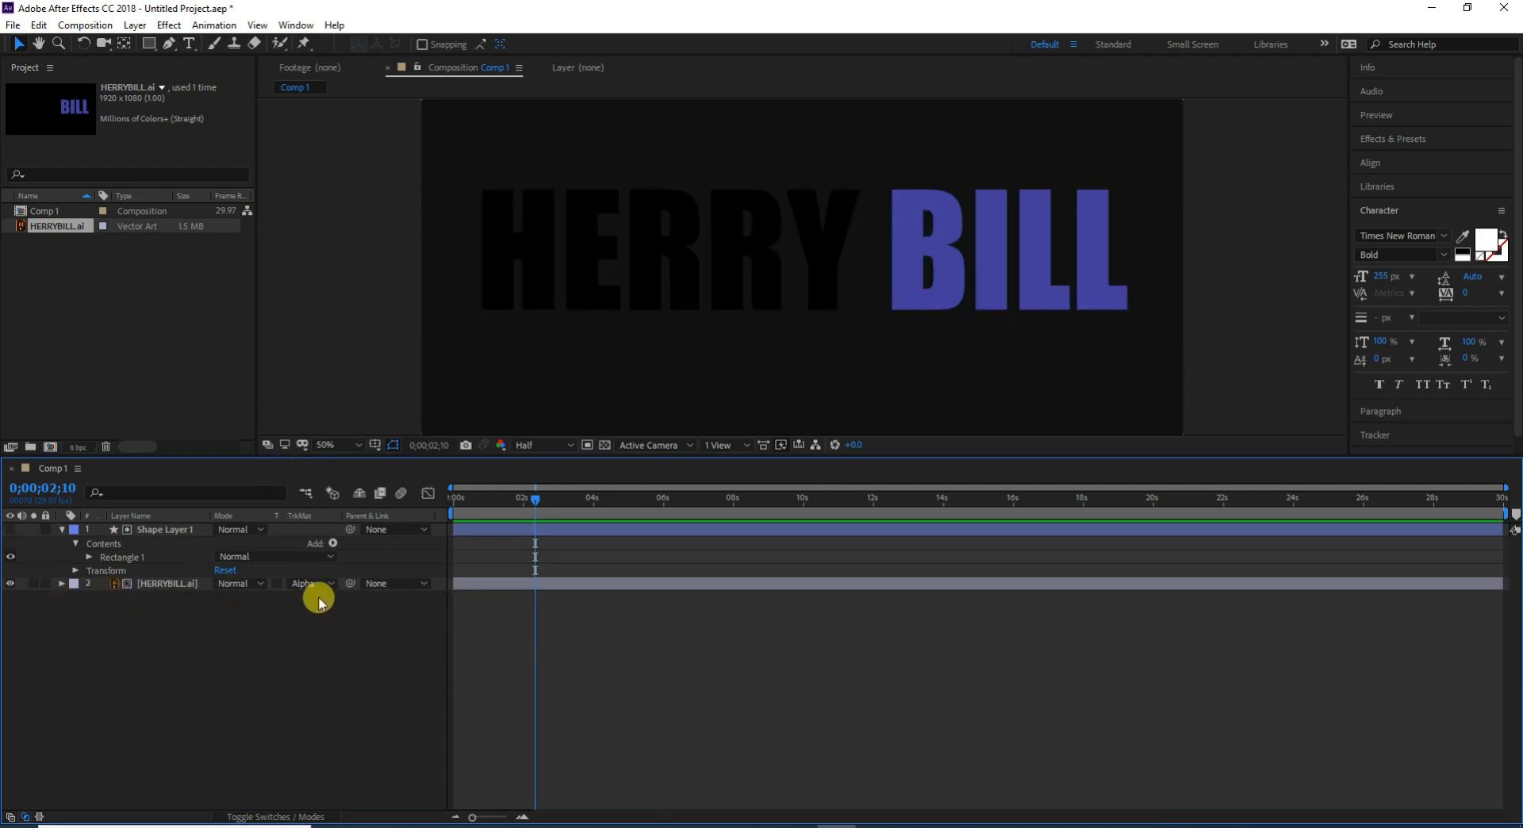
Lower the HERRYBILL.ai artwork out of the matte to position 960, 961 and keyframe Position at 0;00;00;00.
click(156, 585)
key(p)
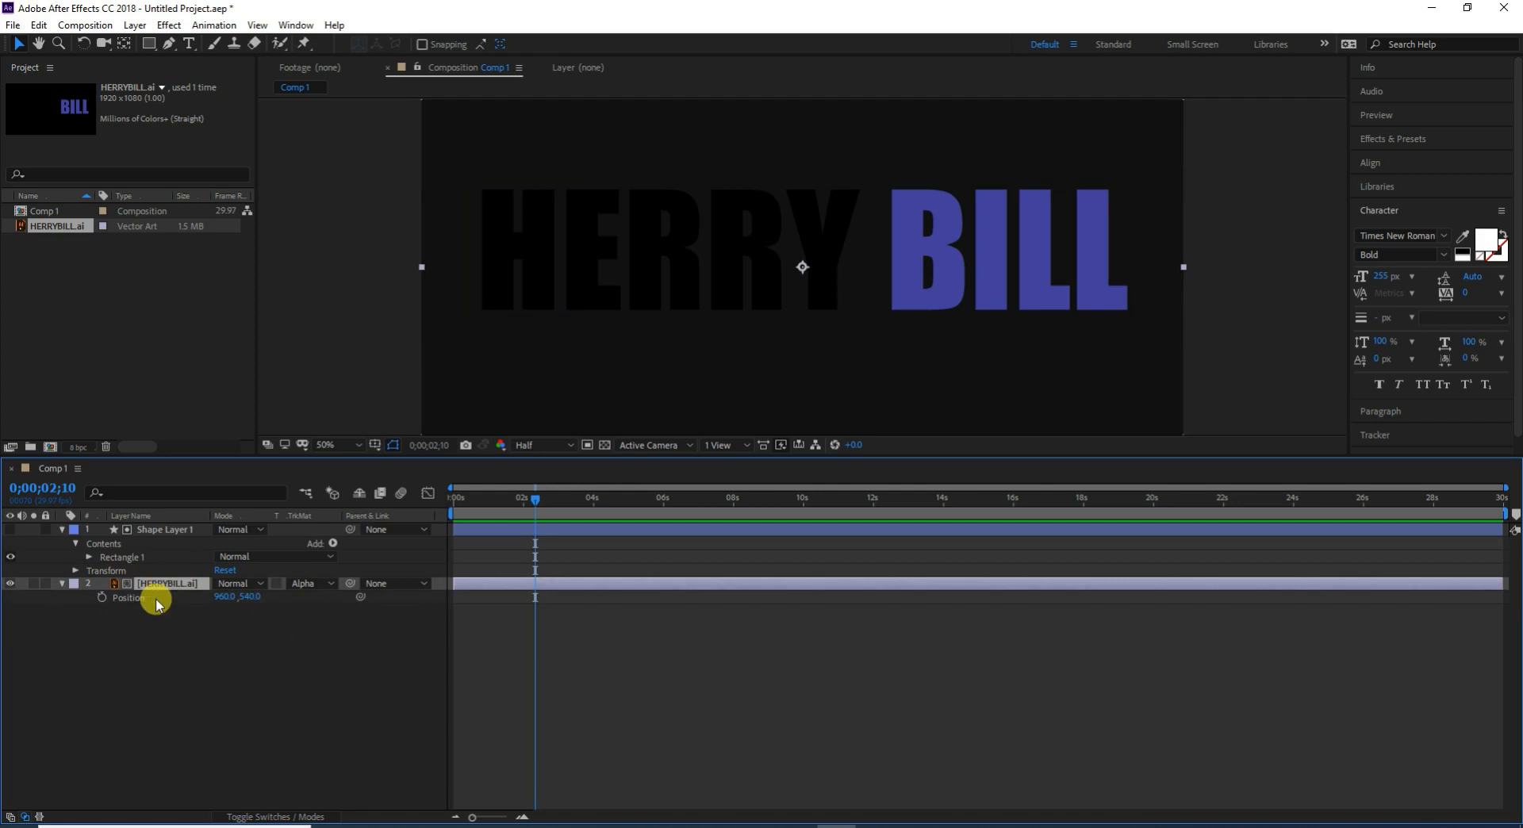
drag(246, 598, 589, 589)
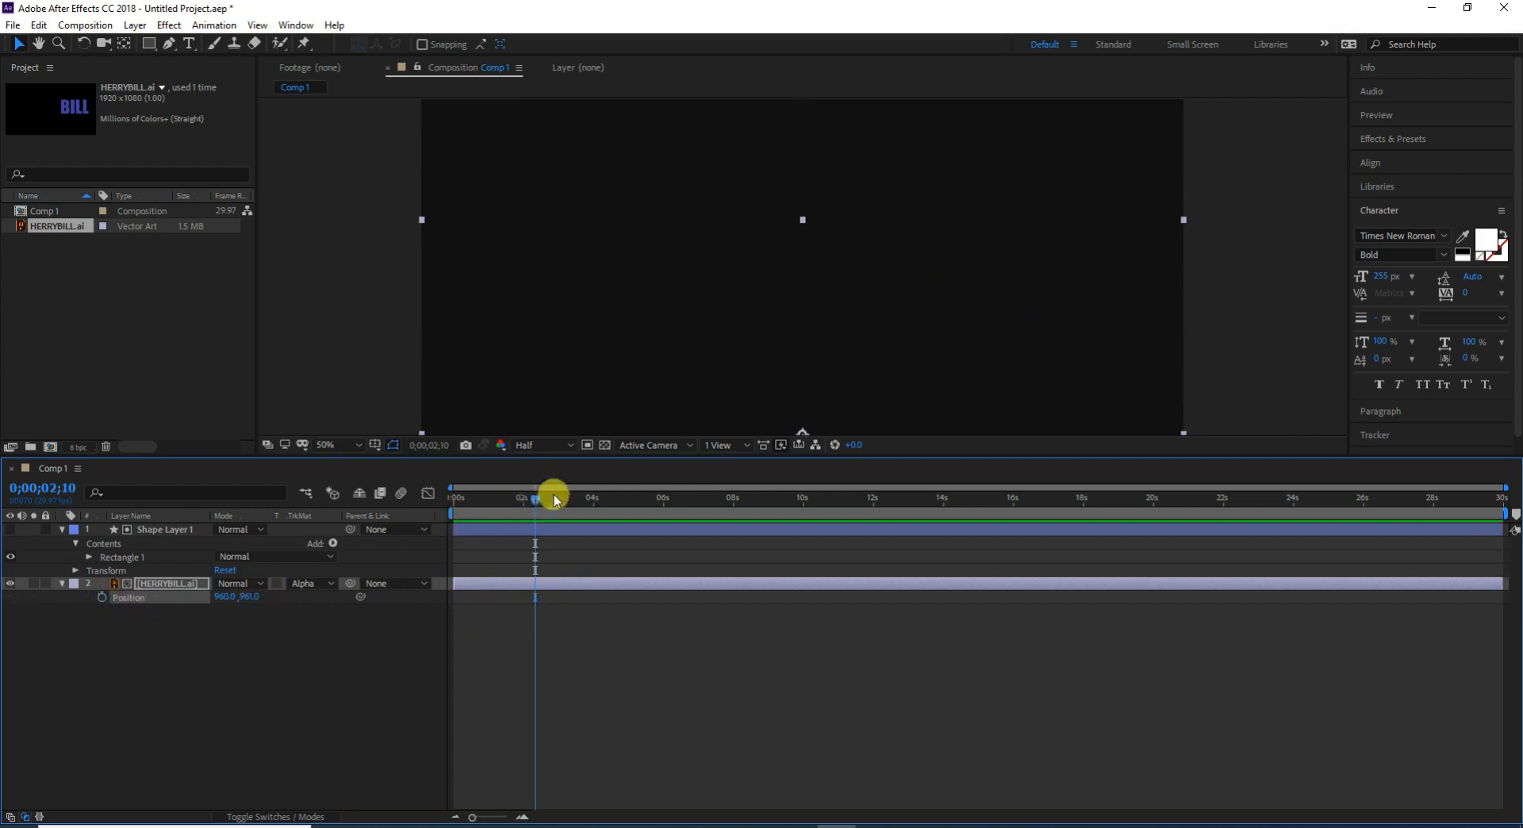
drag(534, 500, 299, 538)
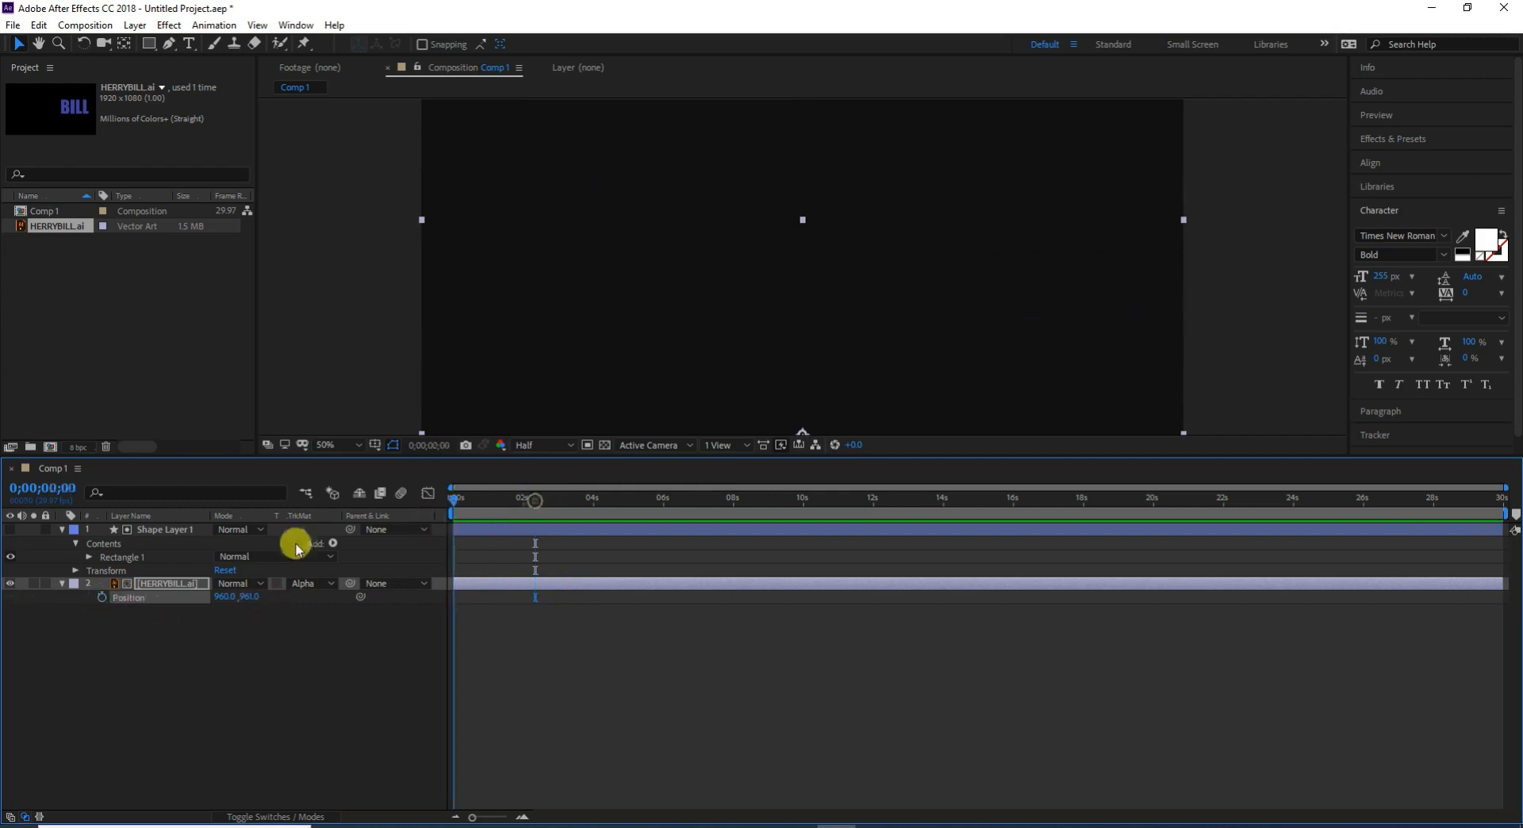
click(101, 598)
Add a second Position keyframe at 0;00;01;10, raising the HERRYBILL.ai artwork back into the matte at 960, 546.
drag(455, 505, 501, 502)
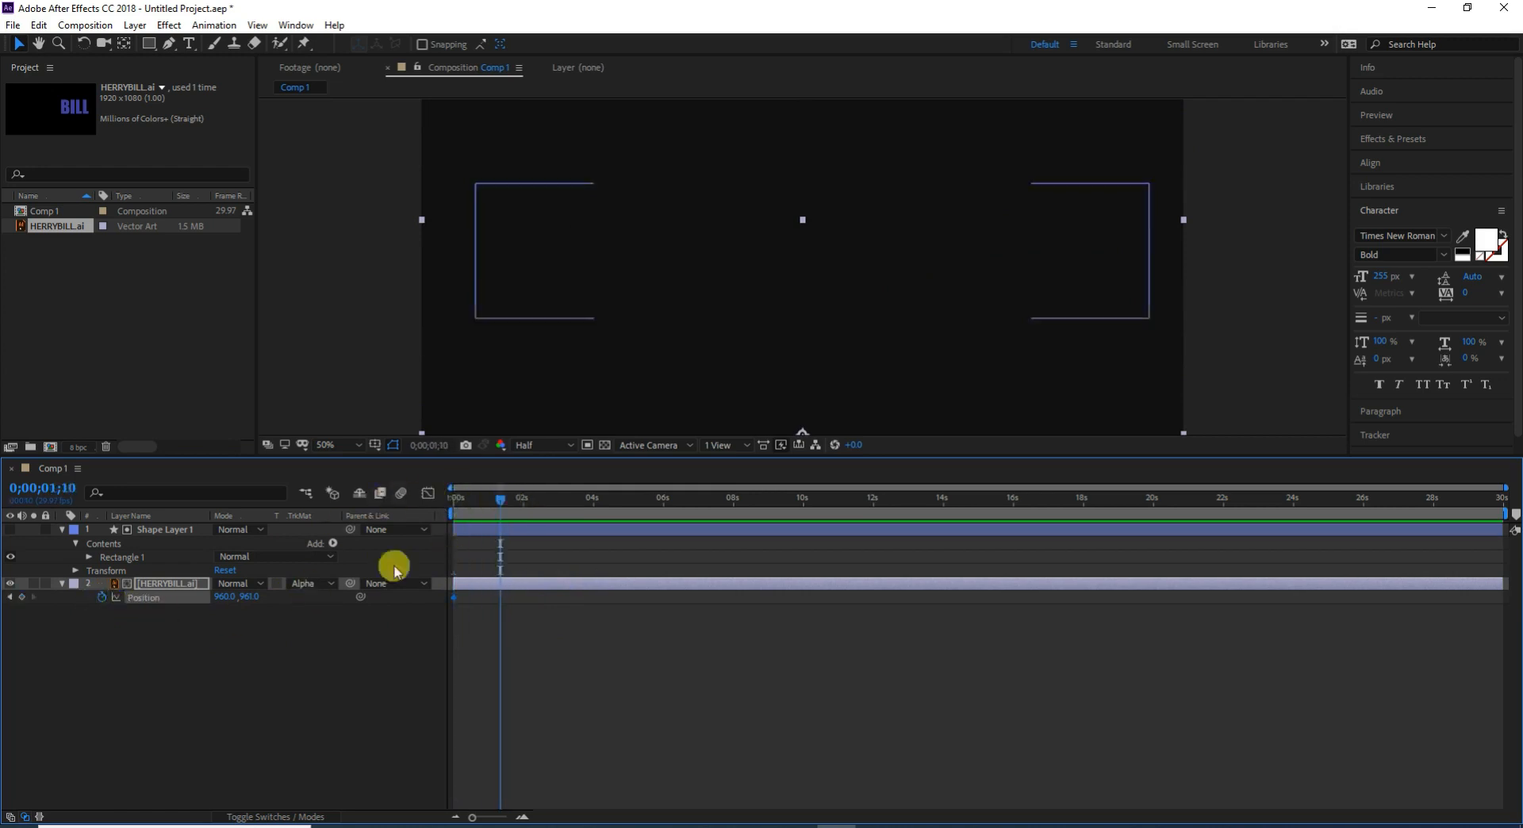
drag(244, 597, 0, 596)
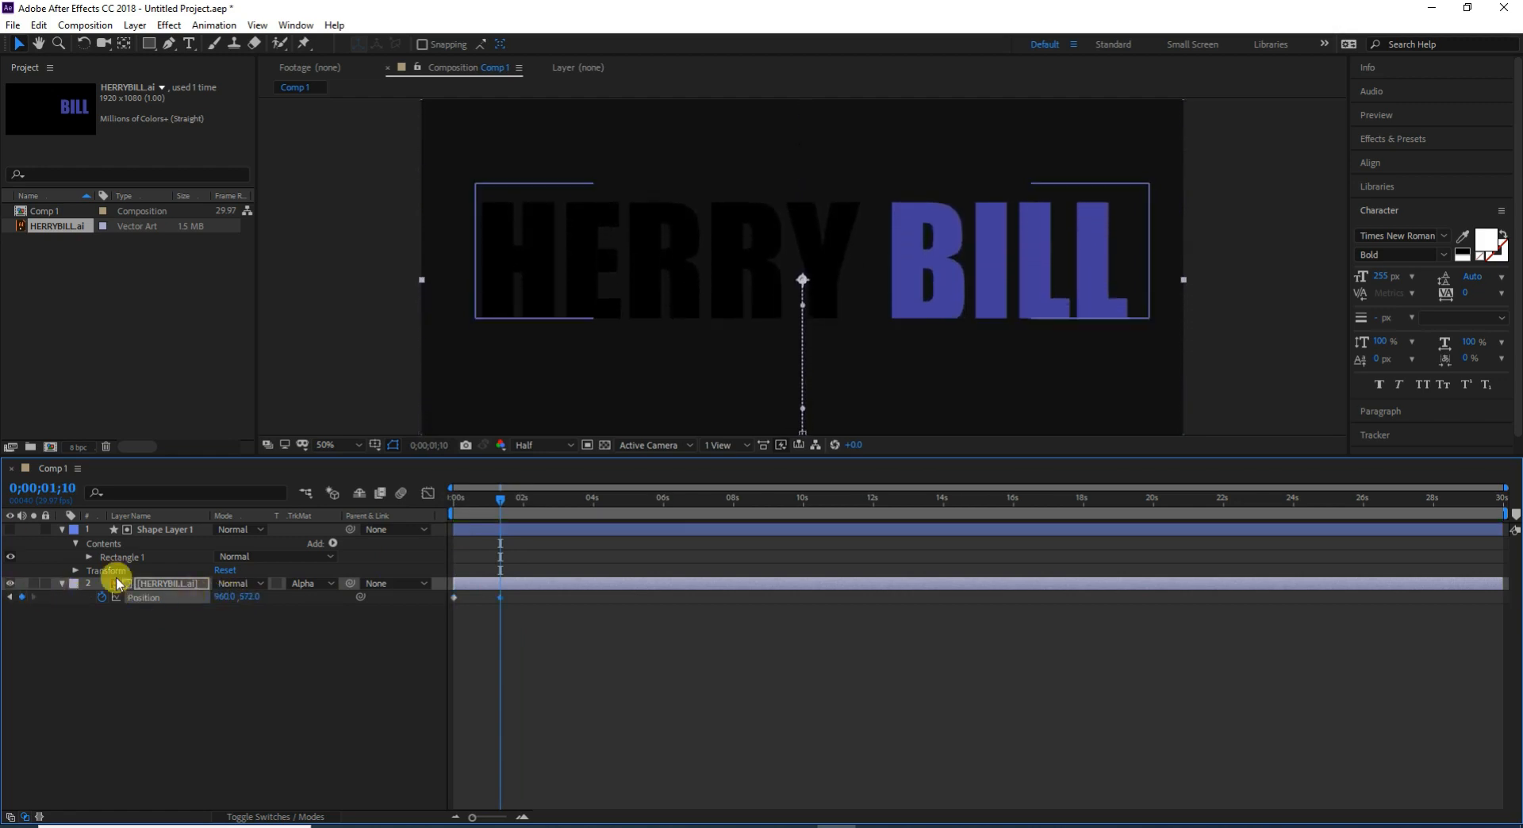
drag(244, 596, 214, 595)
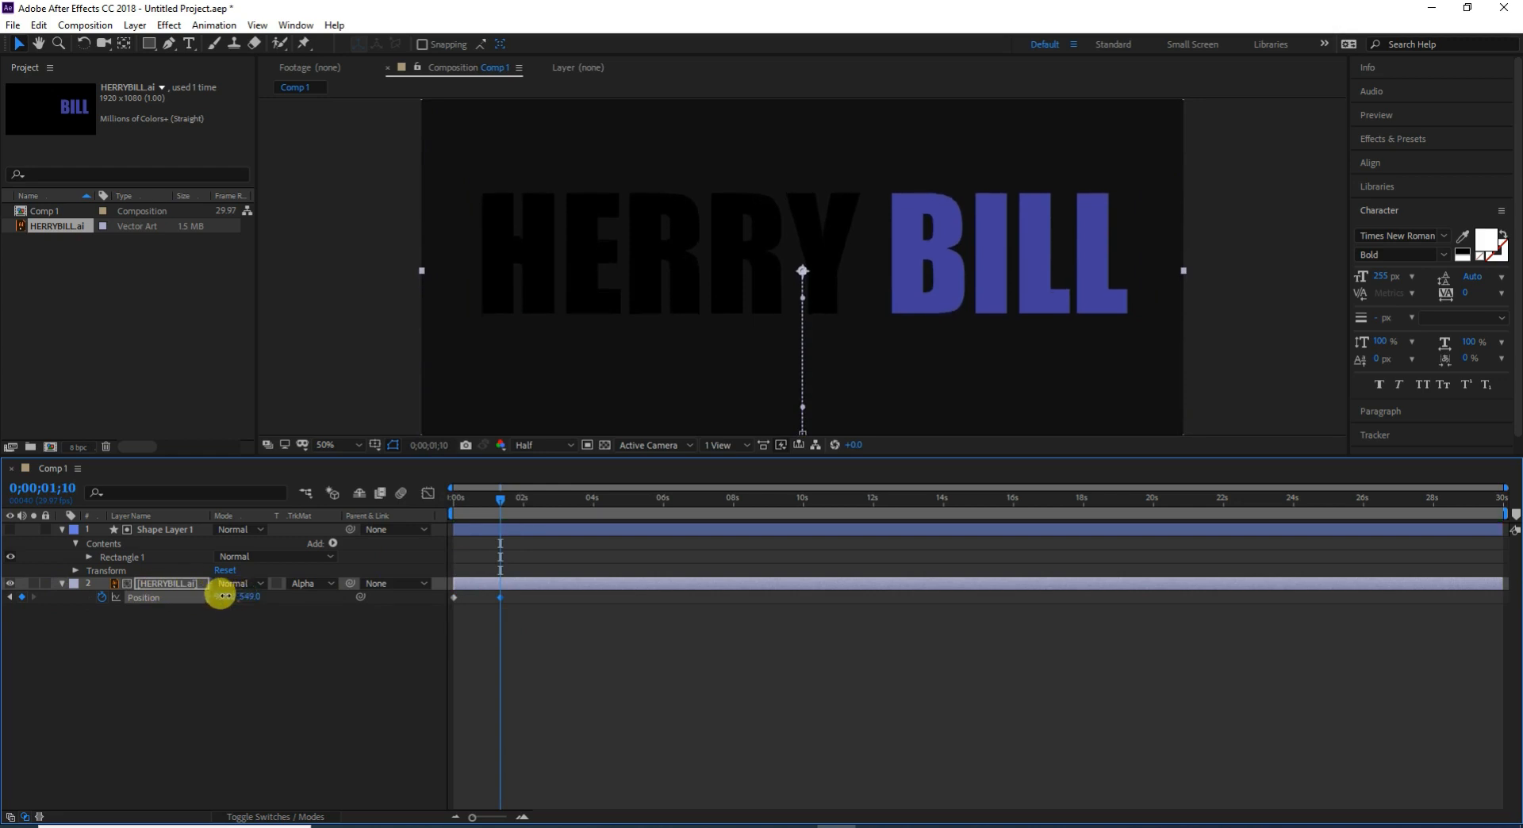
Shorten the work area to end just after the second Position keyframe and preview the matte reveal from the start.
mouse_move(1501, 526)
mouse_down()
mouse_move(1431, 513)
mouse_move(516, 521)
mouse_up()
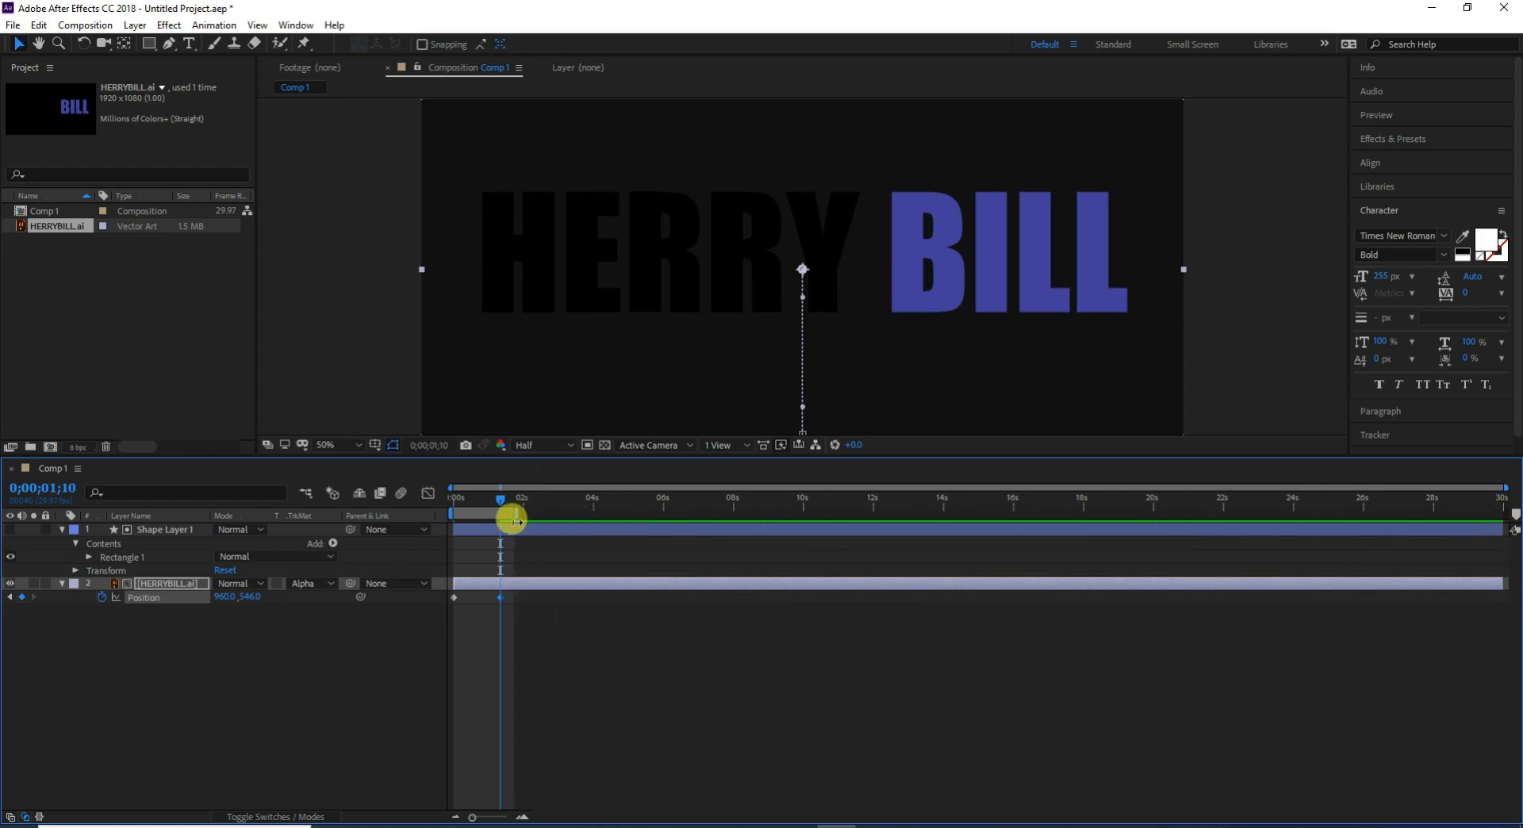
key(Home)
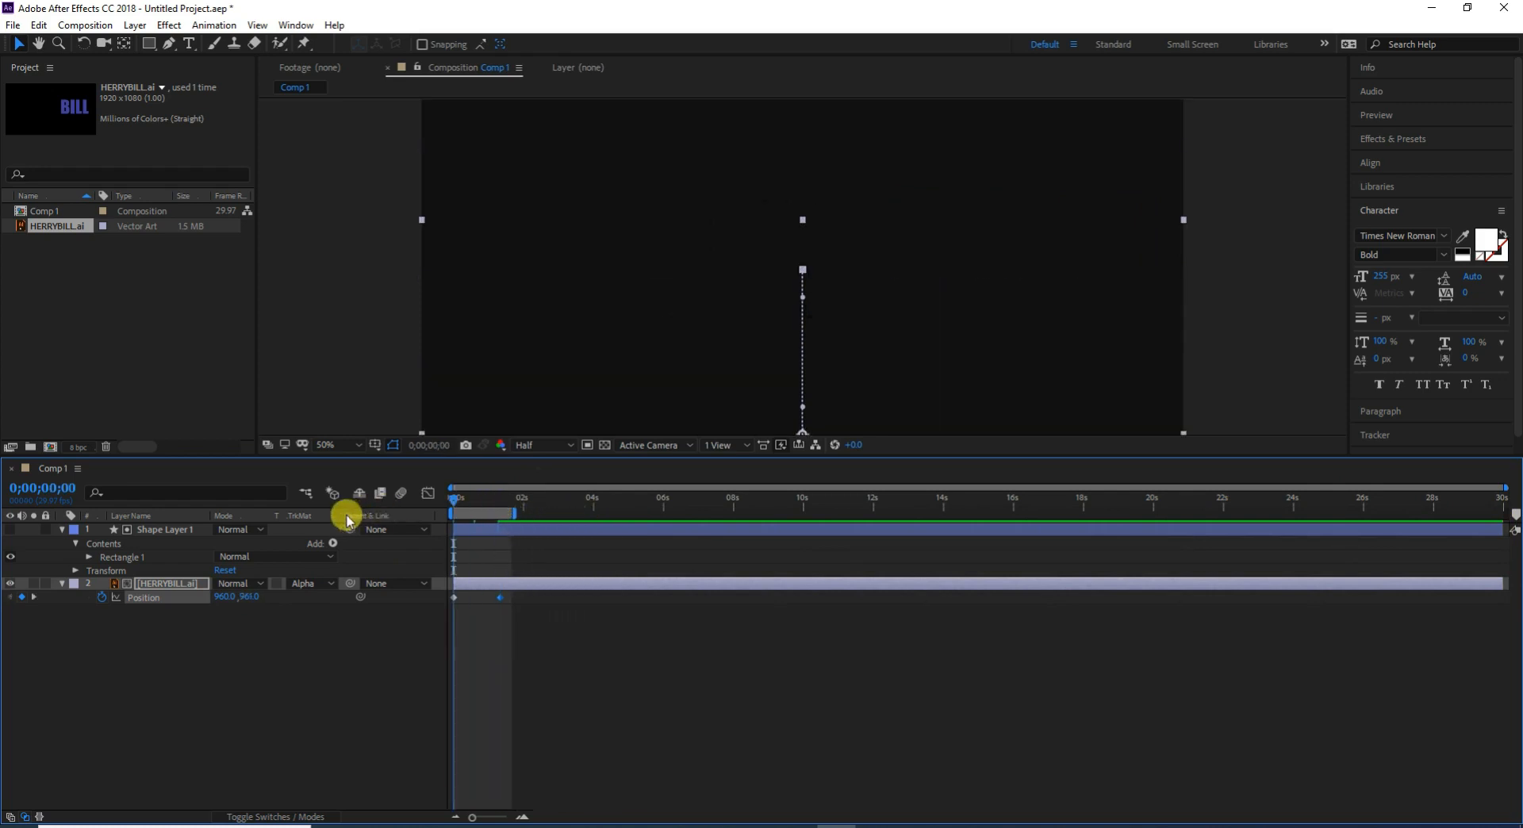
key(space)
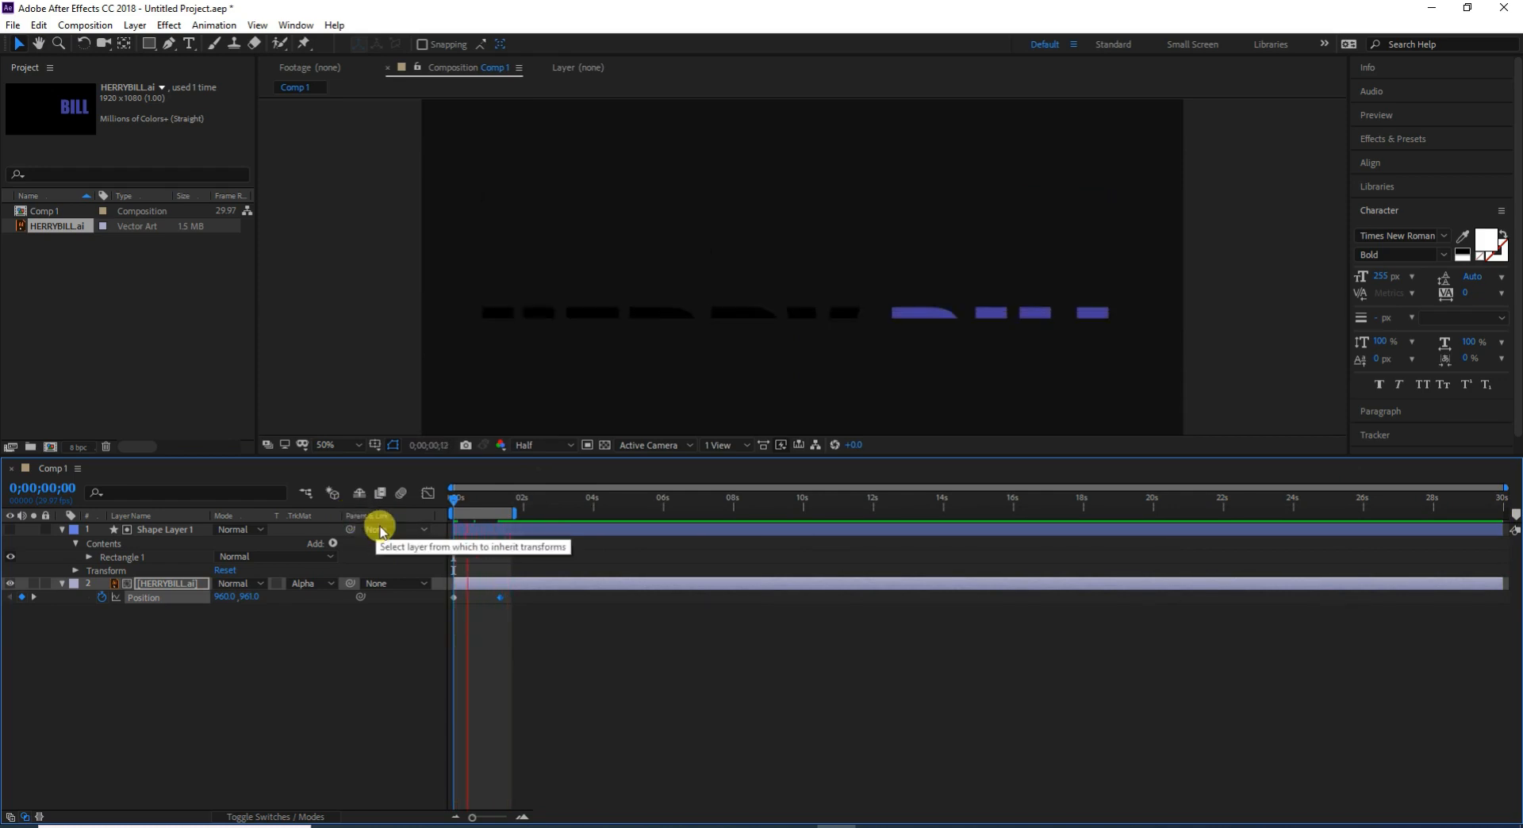
key(space)
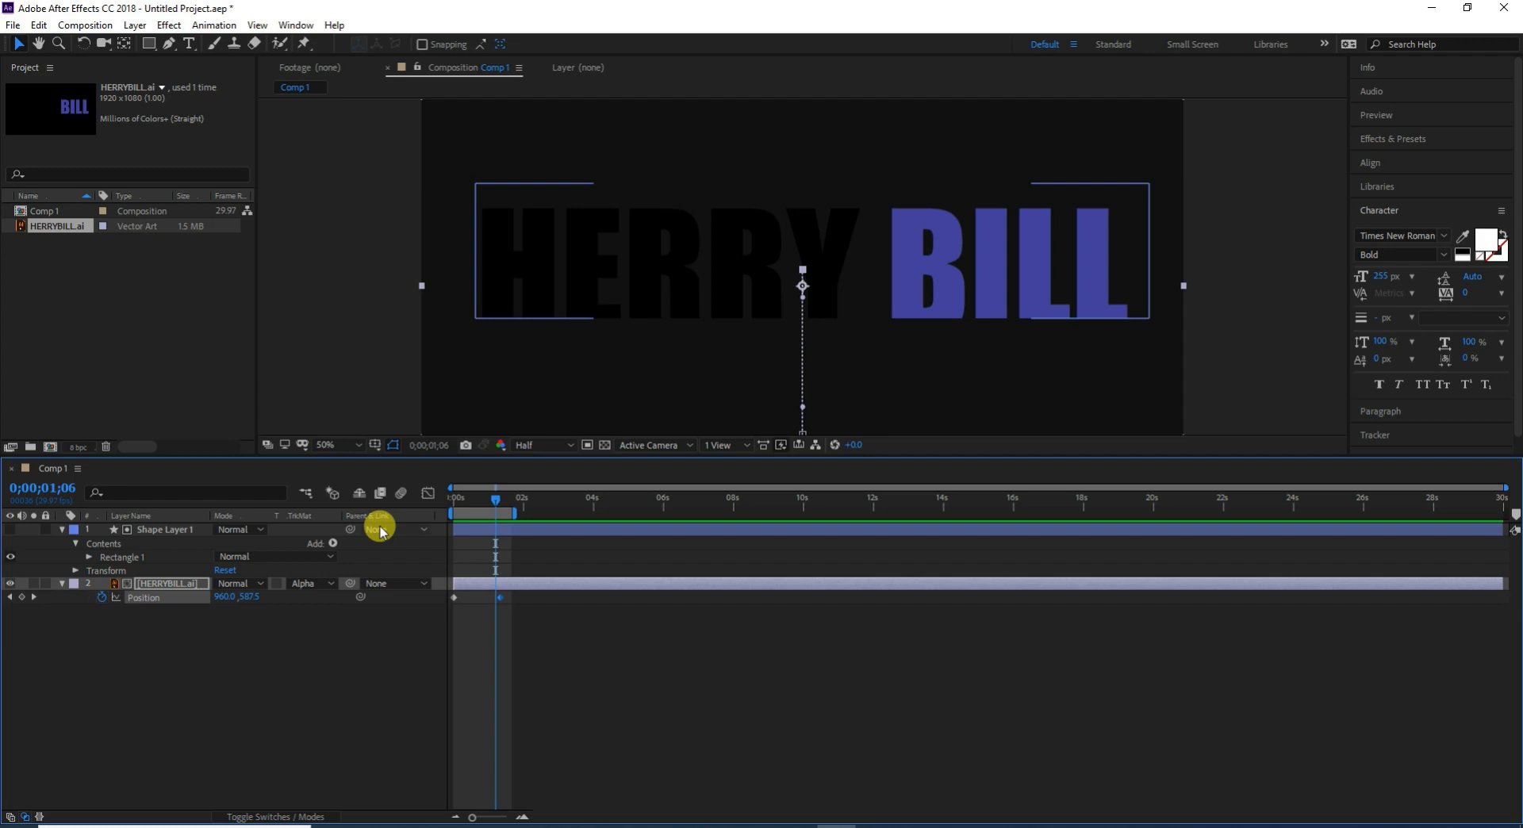
Delete the rectangle shape layer used as the matte and collapse the HERRYBILL.ai layer's properties.
drag(304, 696, 147, 525)
click(198, 674)
drag(185, 649, 119, 657)
click(160, 531)
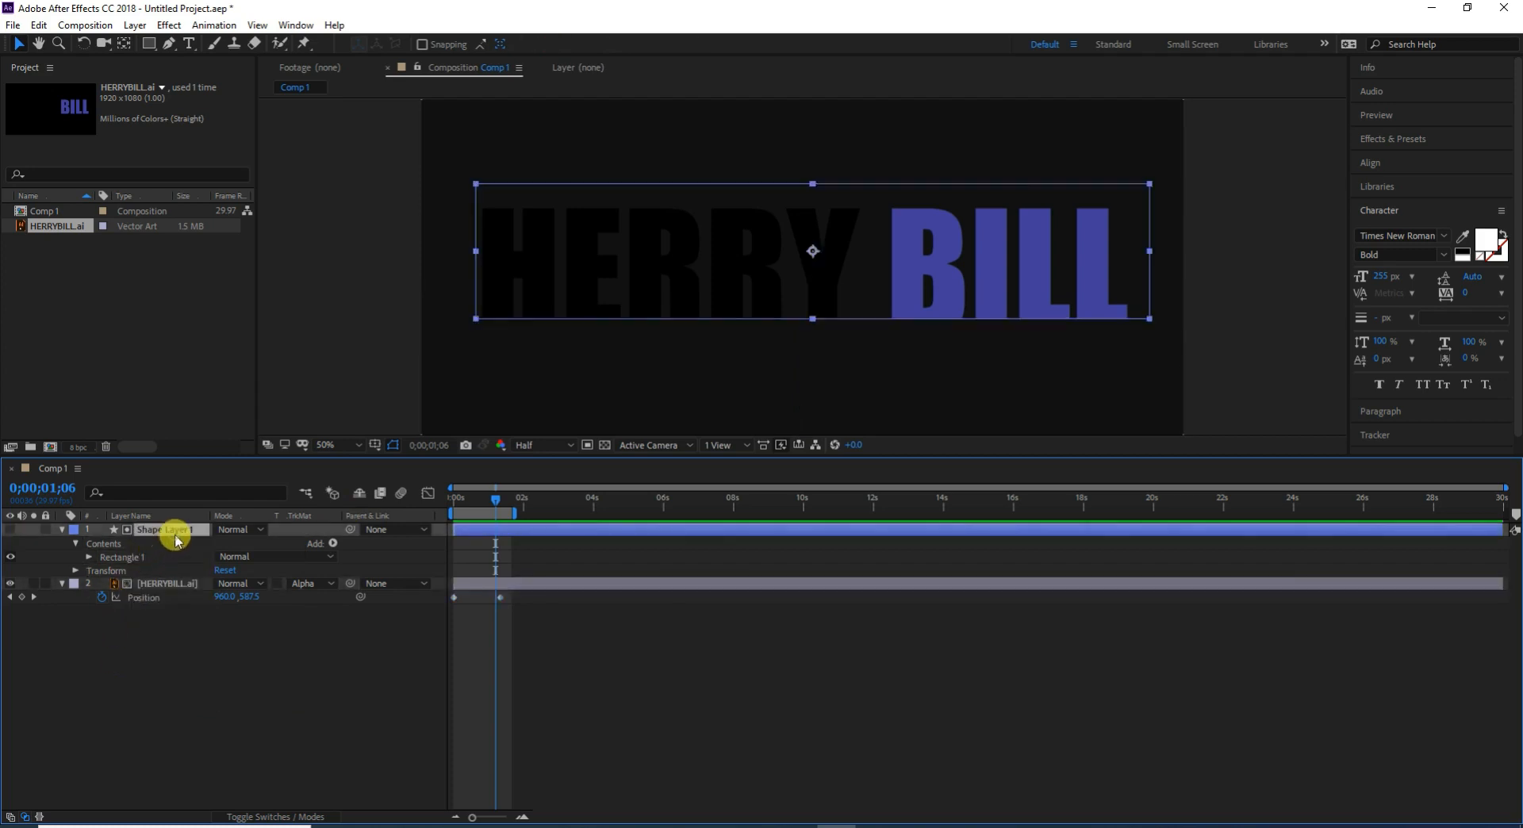
key(Delete)
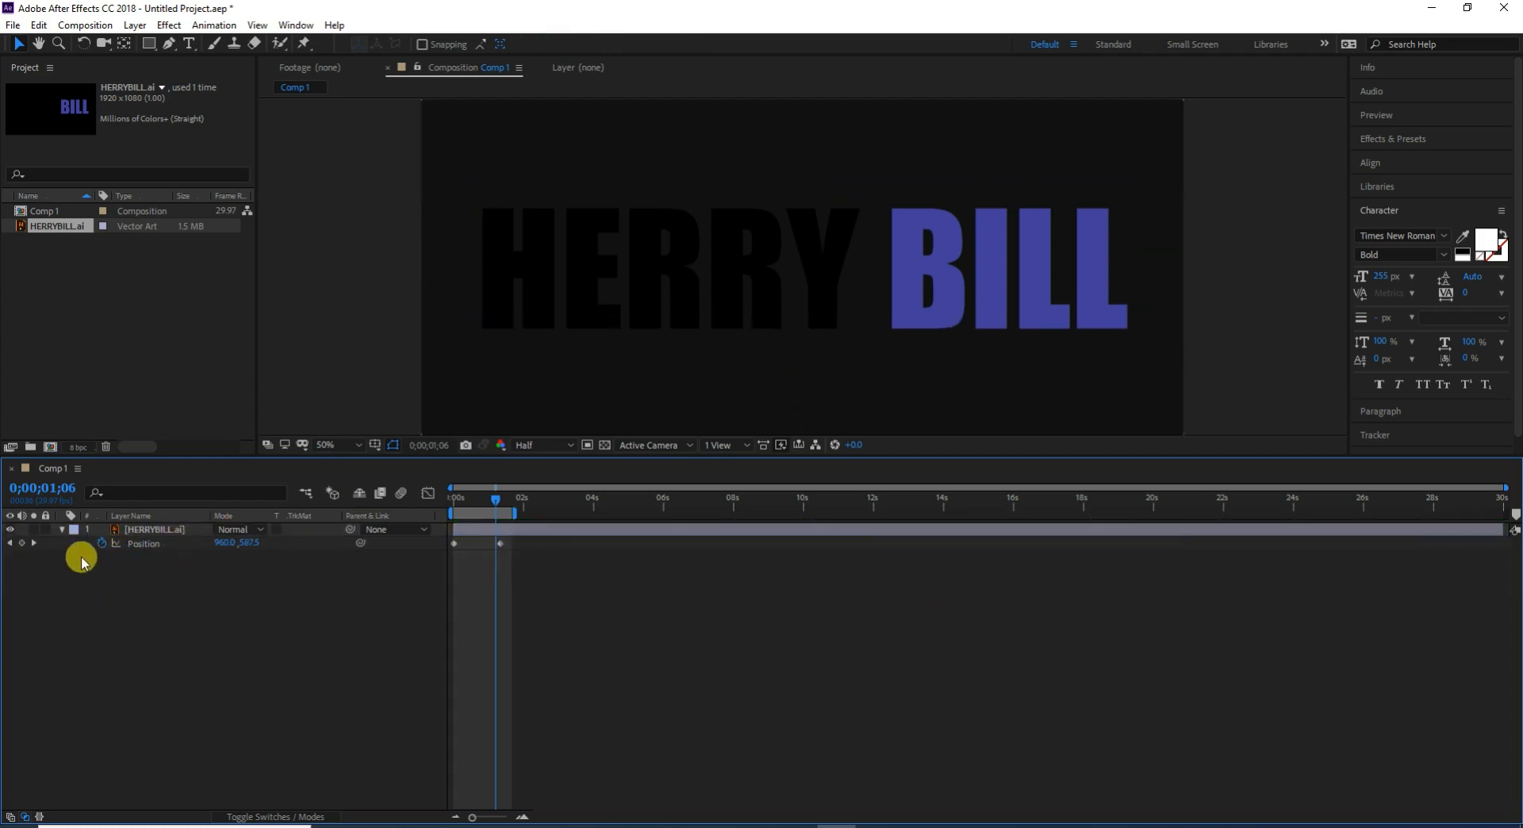
click(62, 529)
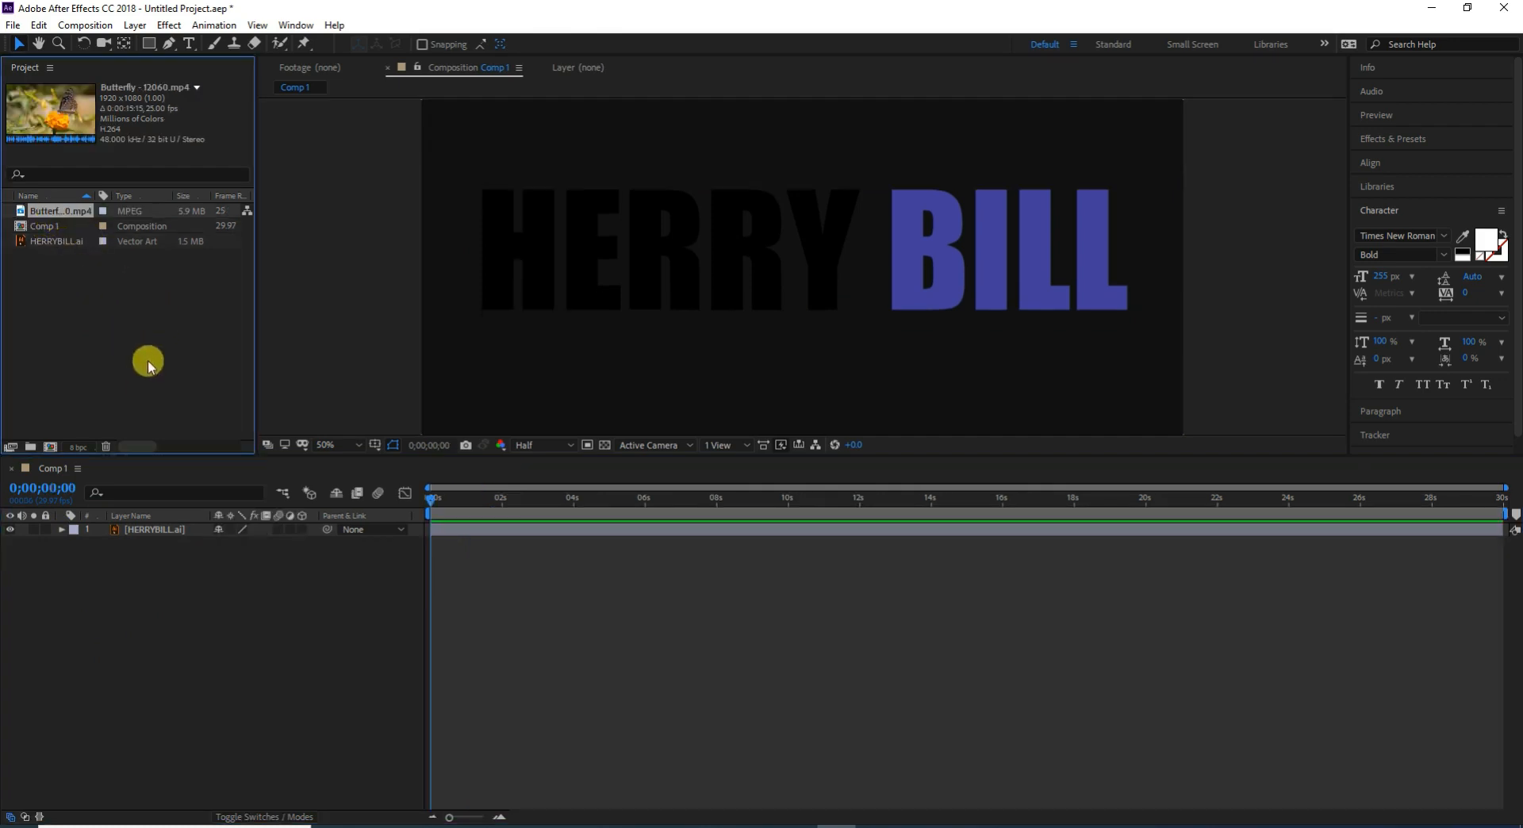
Place the butterfly video beneath the HERRYBILL.ai artwork and add a full-frame pale gray solid as the lowest layer.
drag(57, 214, 44, 594)
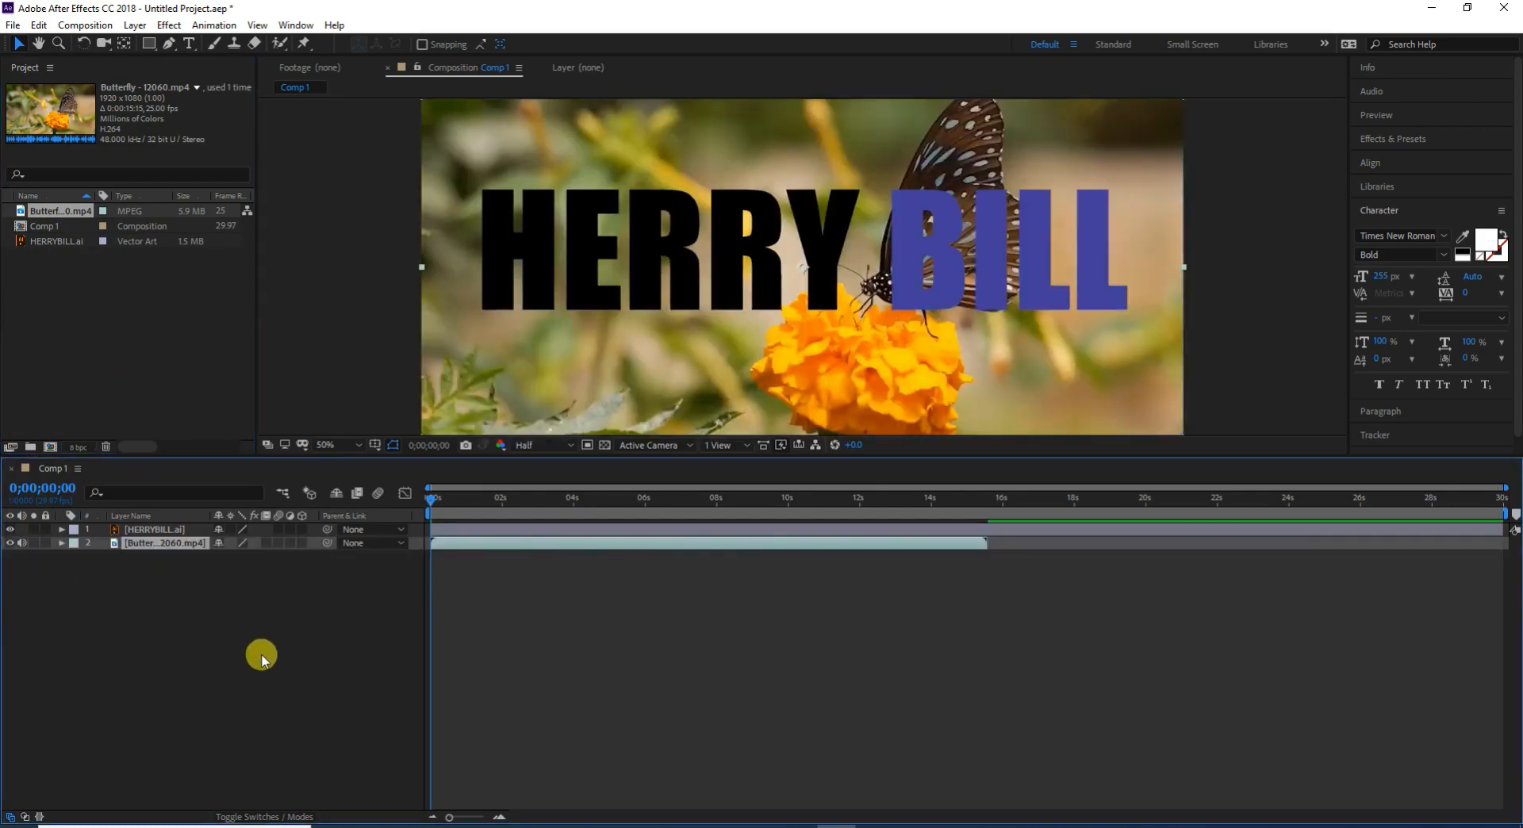
right_click(138, 602)
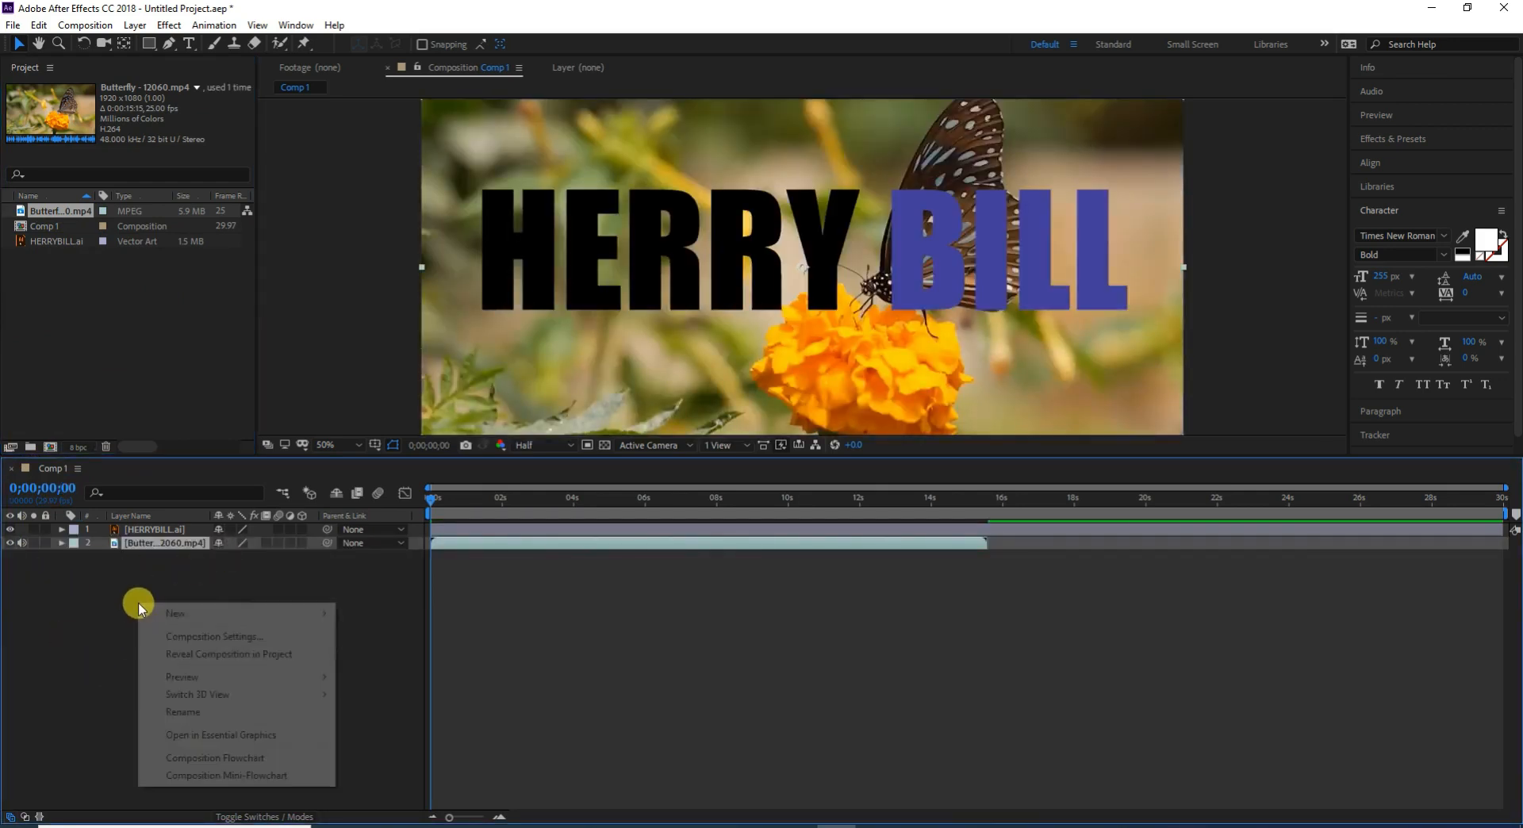
mouse_move(214, 623)
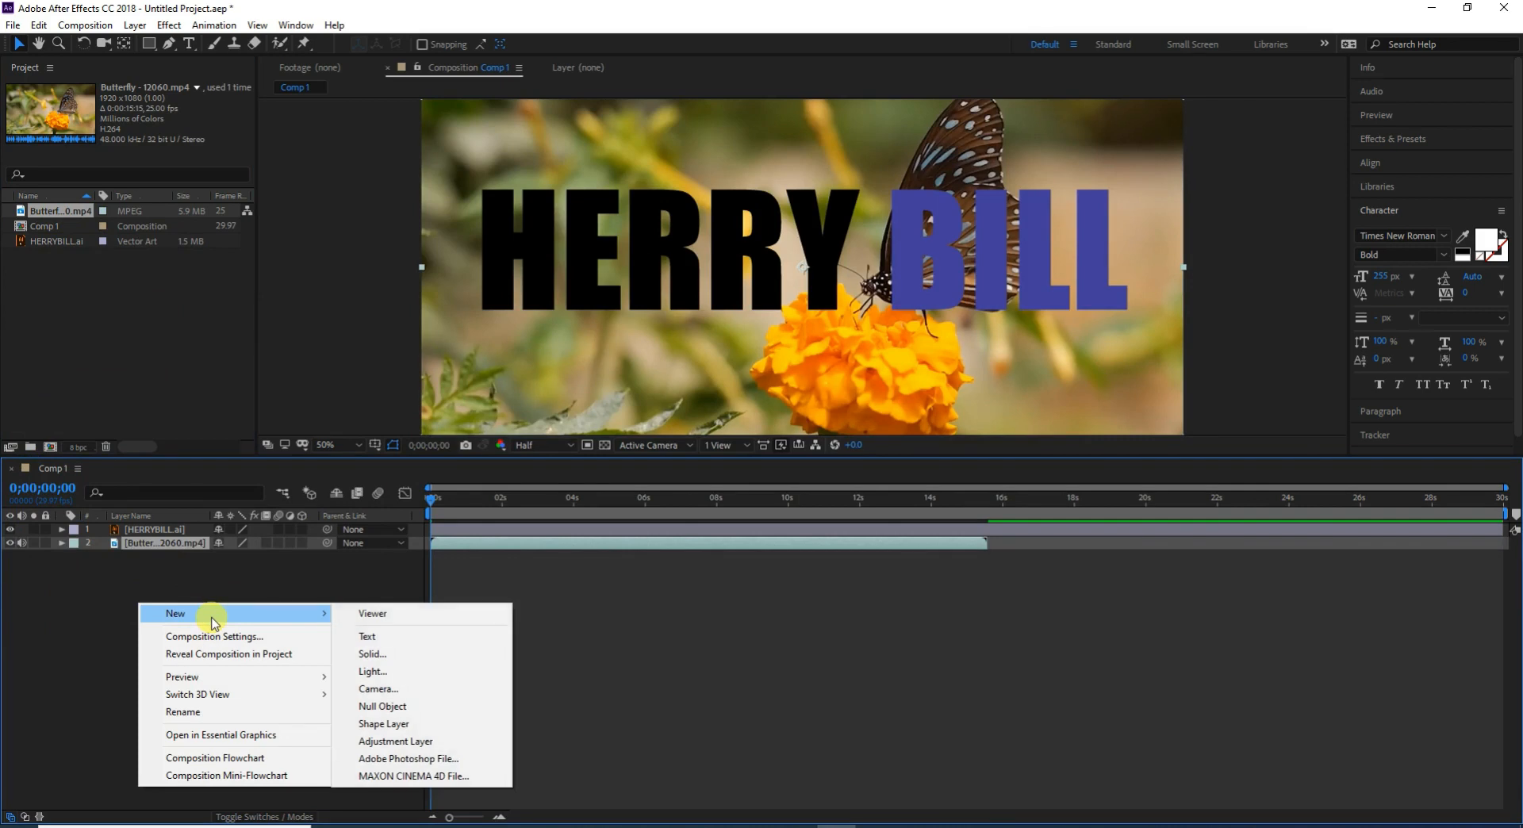
click(394, 654)
click(748, 516)
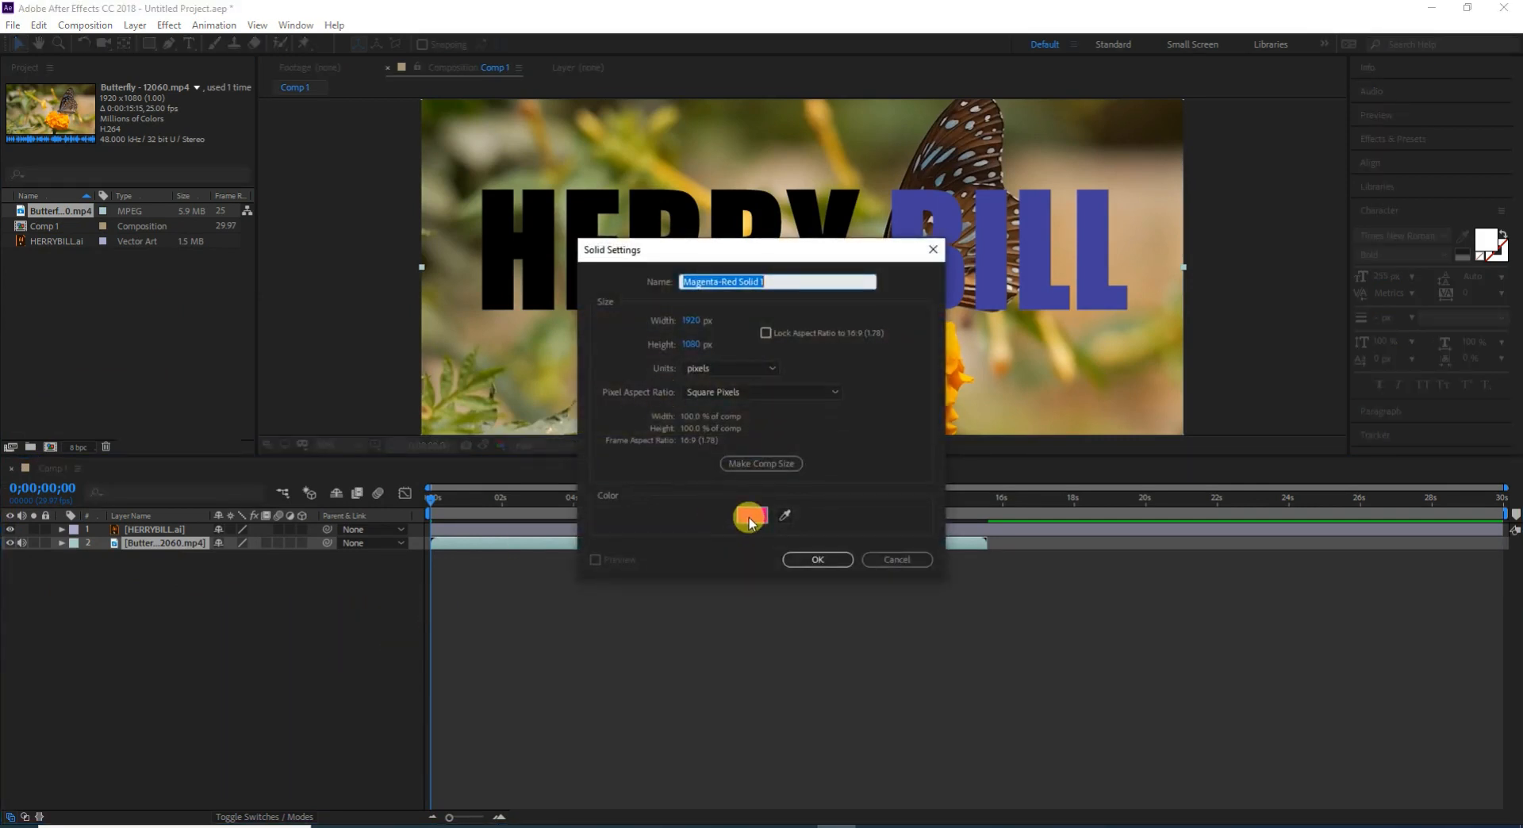
drag(846, 292, 857, 302)
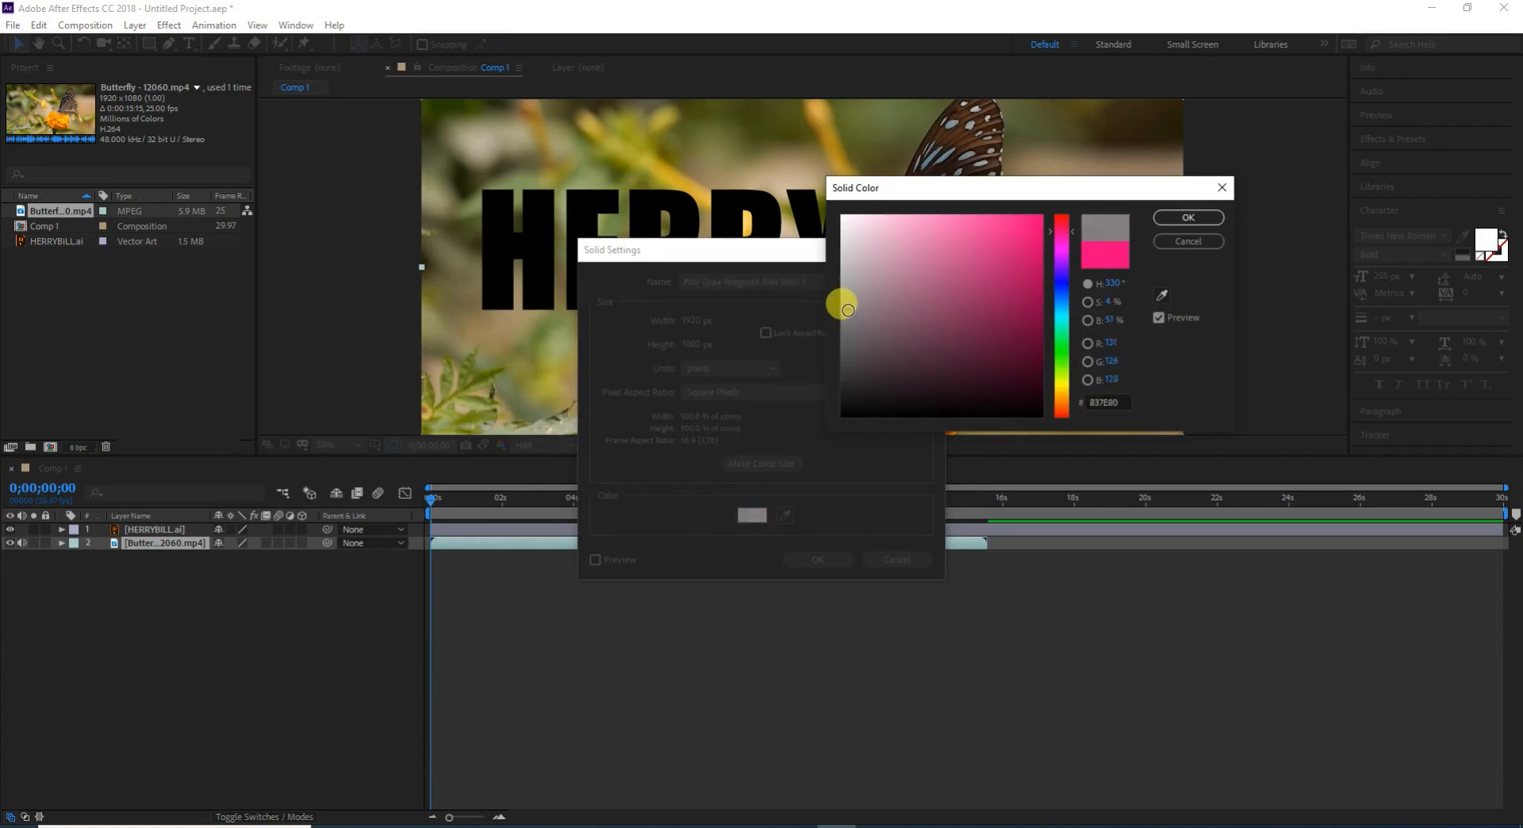
click(1177, 221)
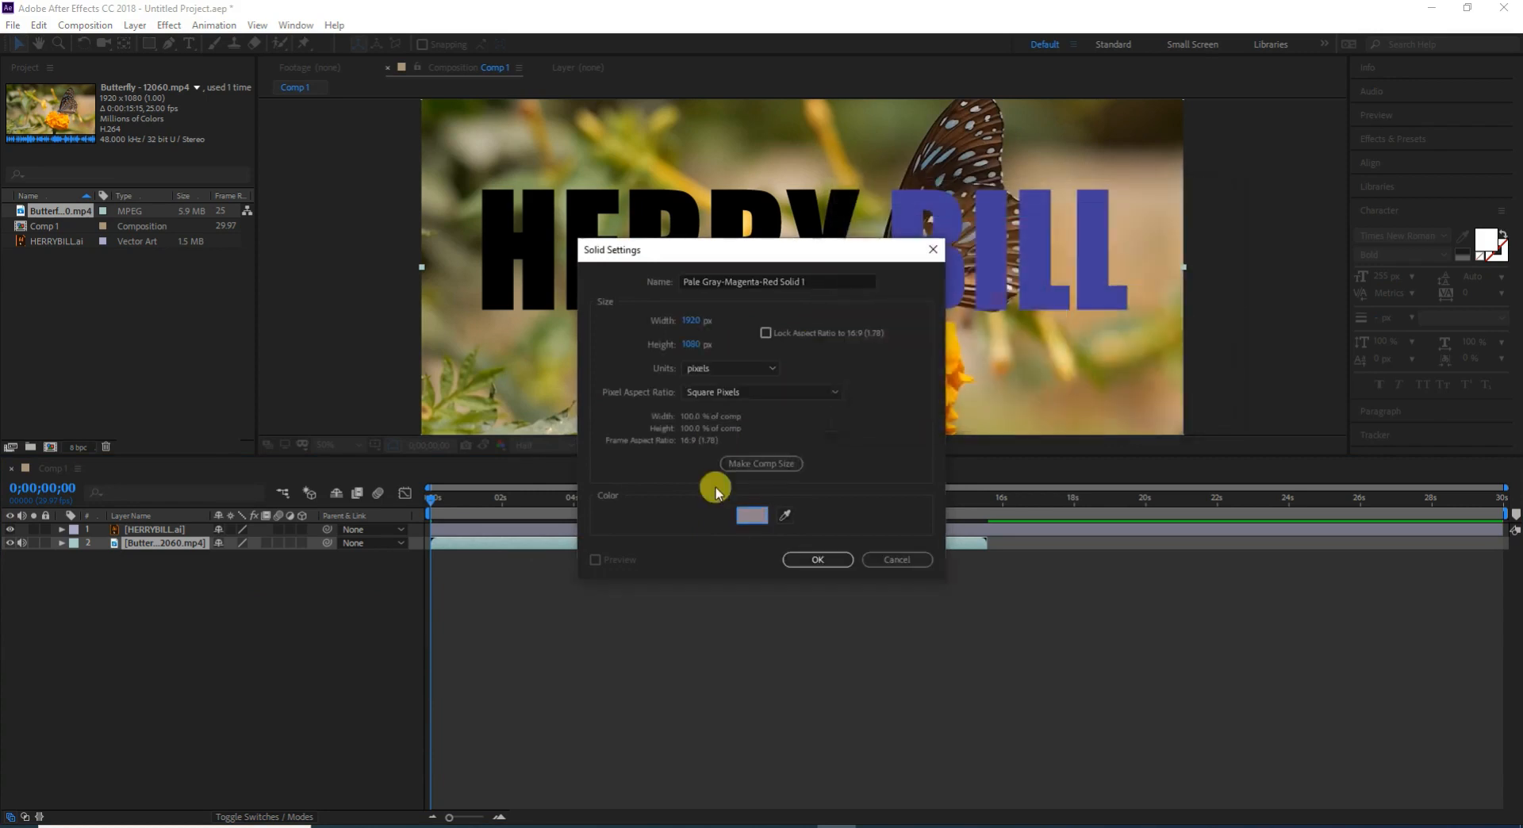
click(810, 560)
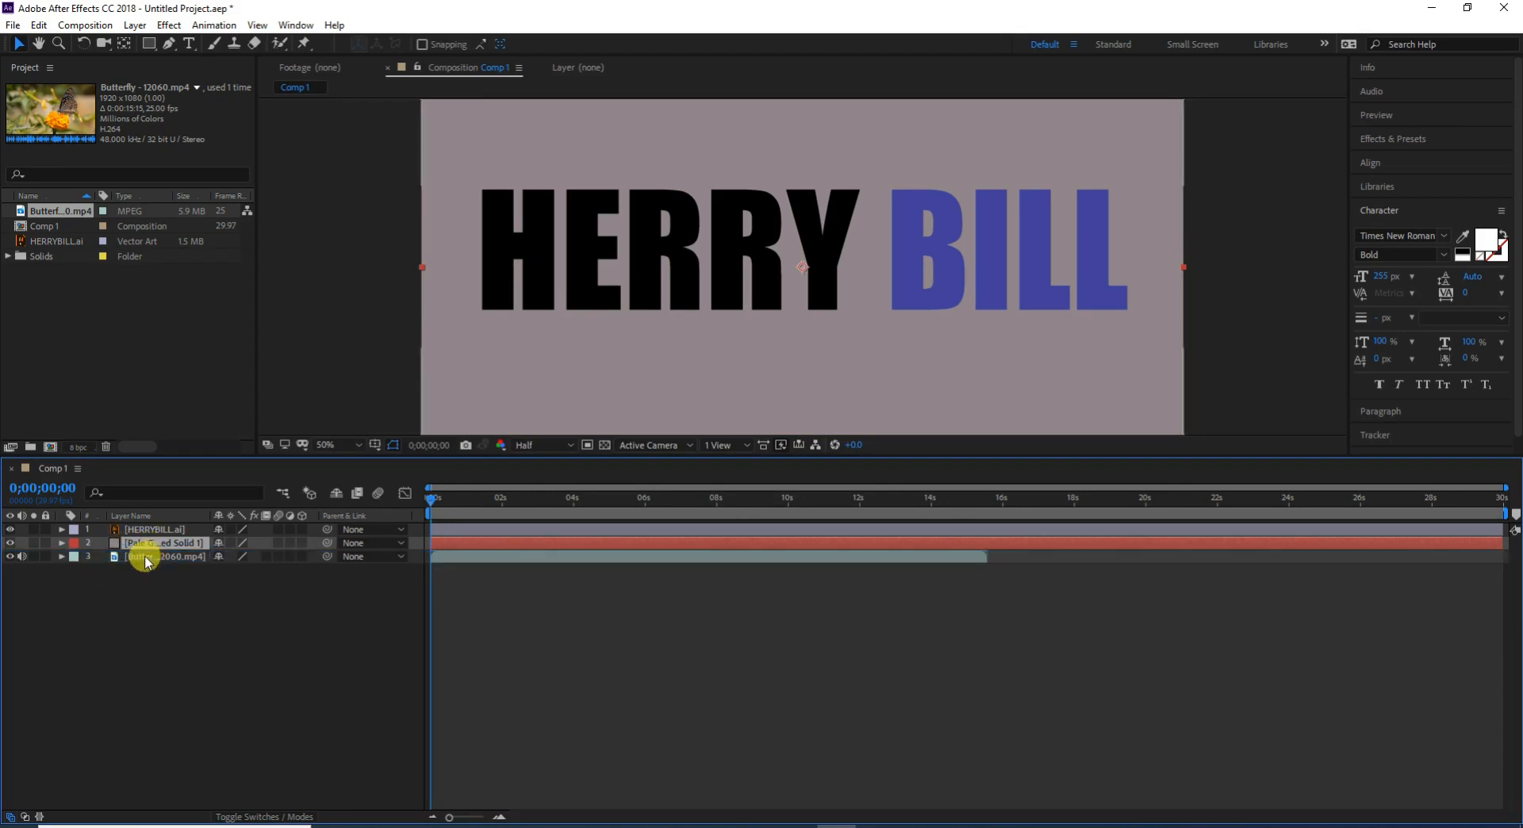
drag(121, 541, 146, 562)
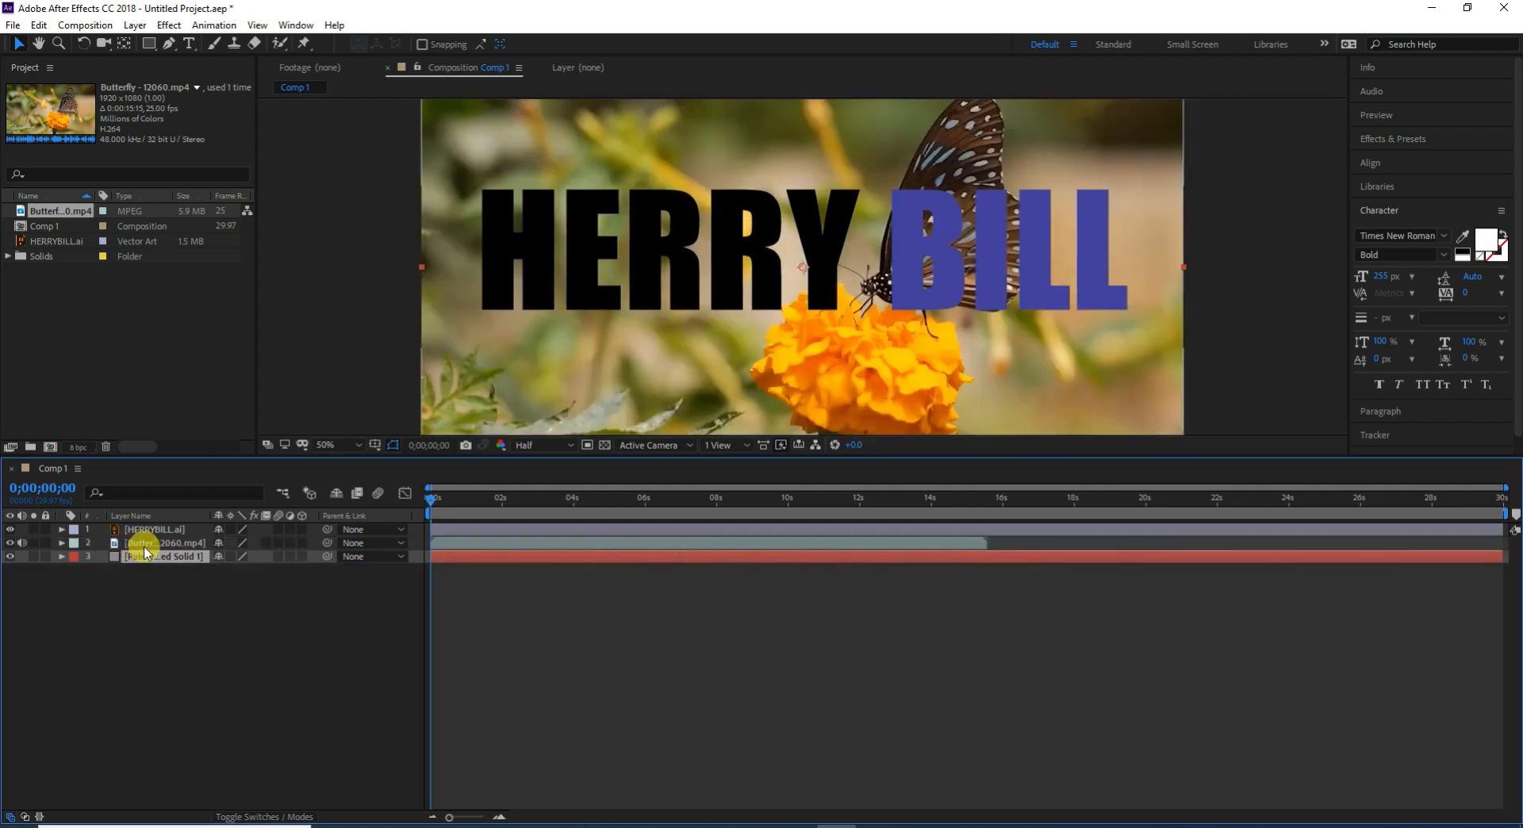
Set the butterfly video's track matte to Alpha Matte "[HERRYBILL.ai]" so the footage fills the lettering.
click(141, 530)
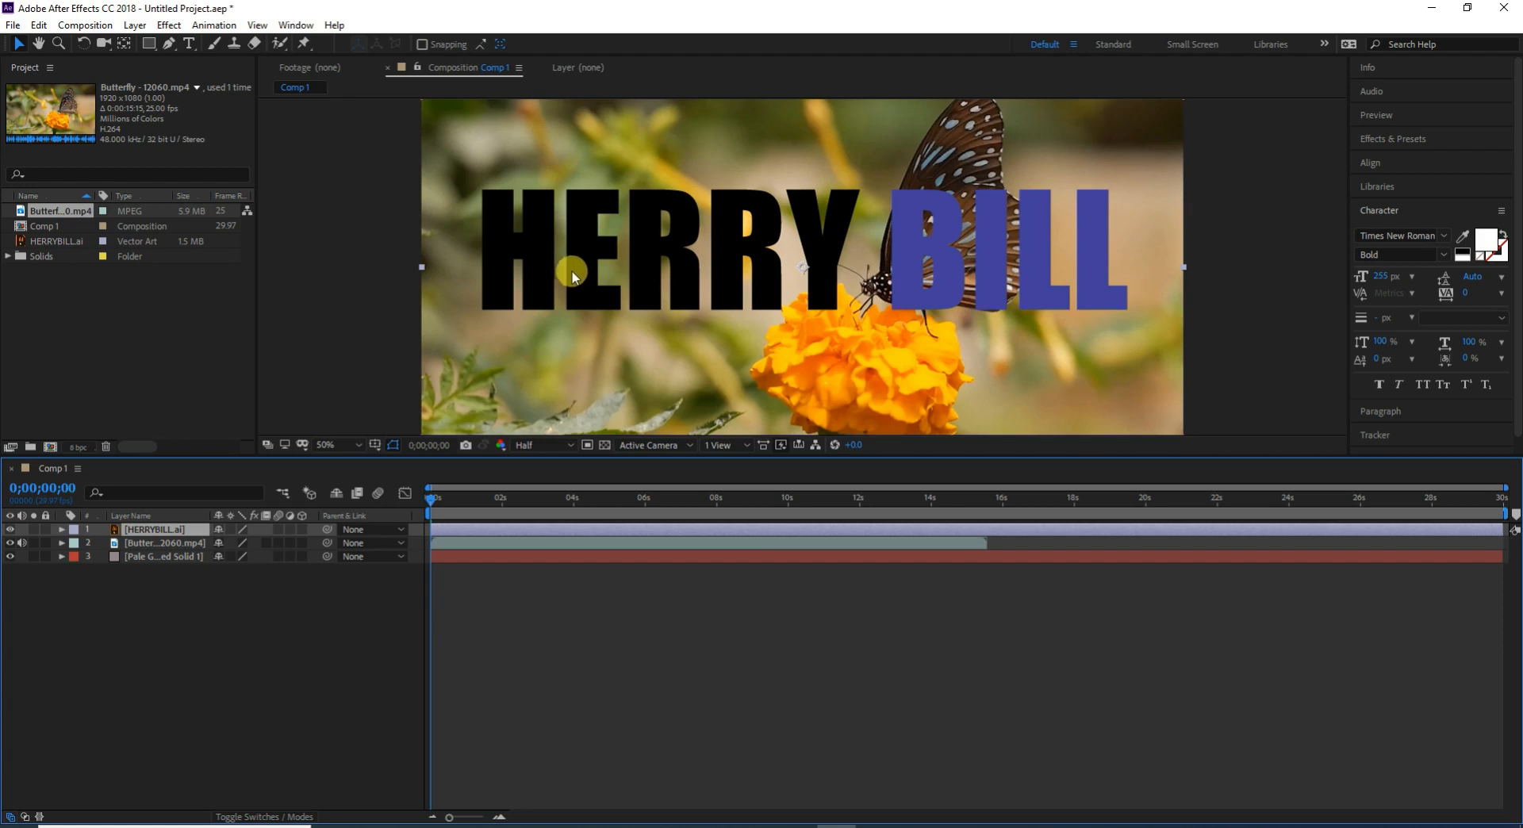
click(288, 687)
key(F4)
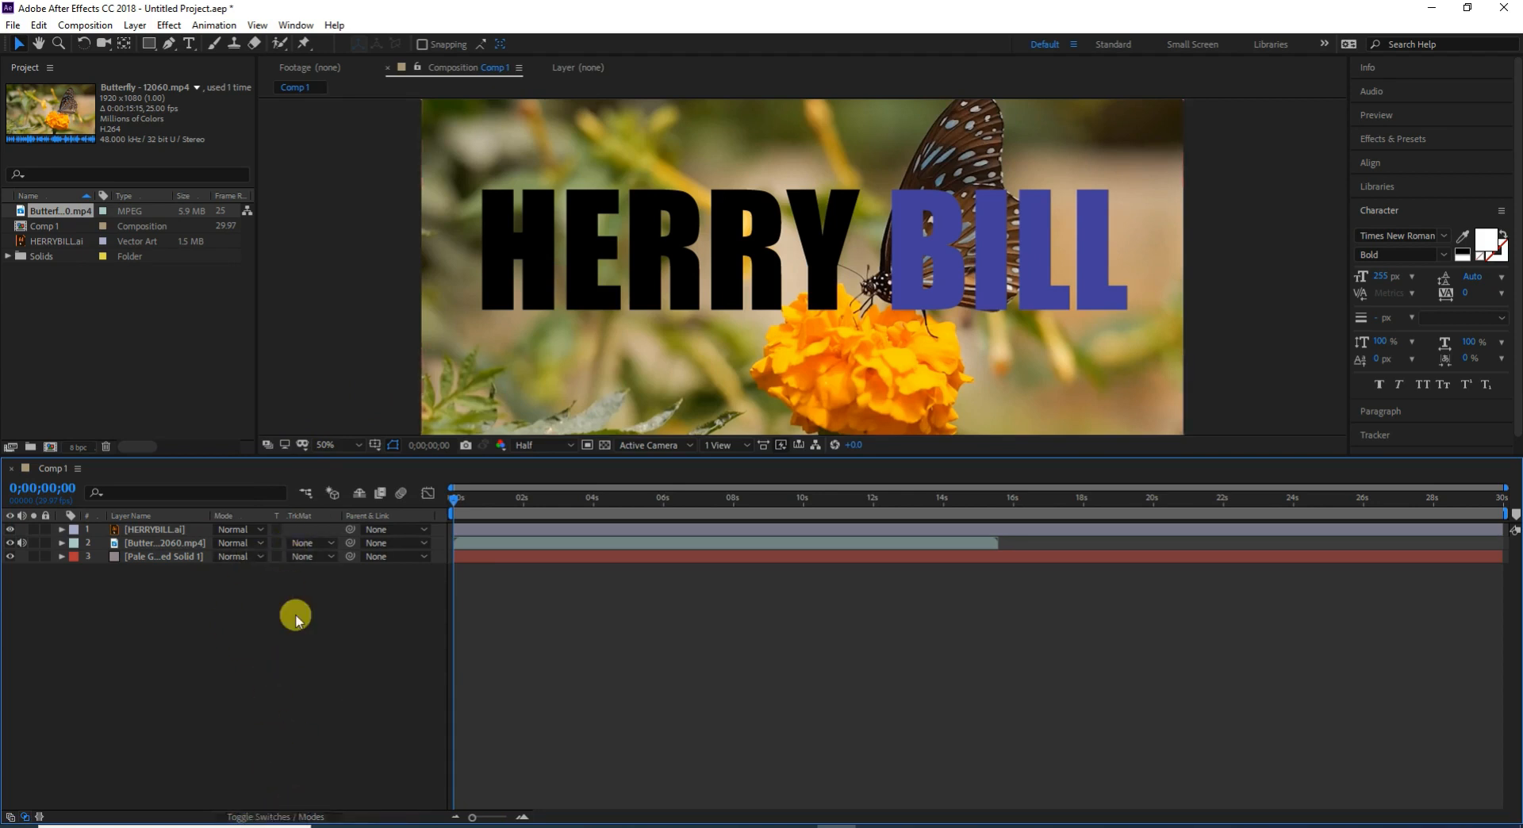
click(305, 546)
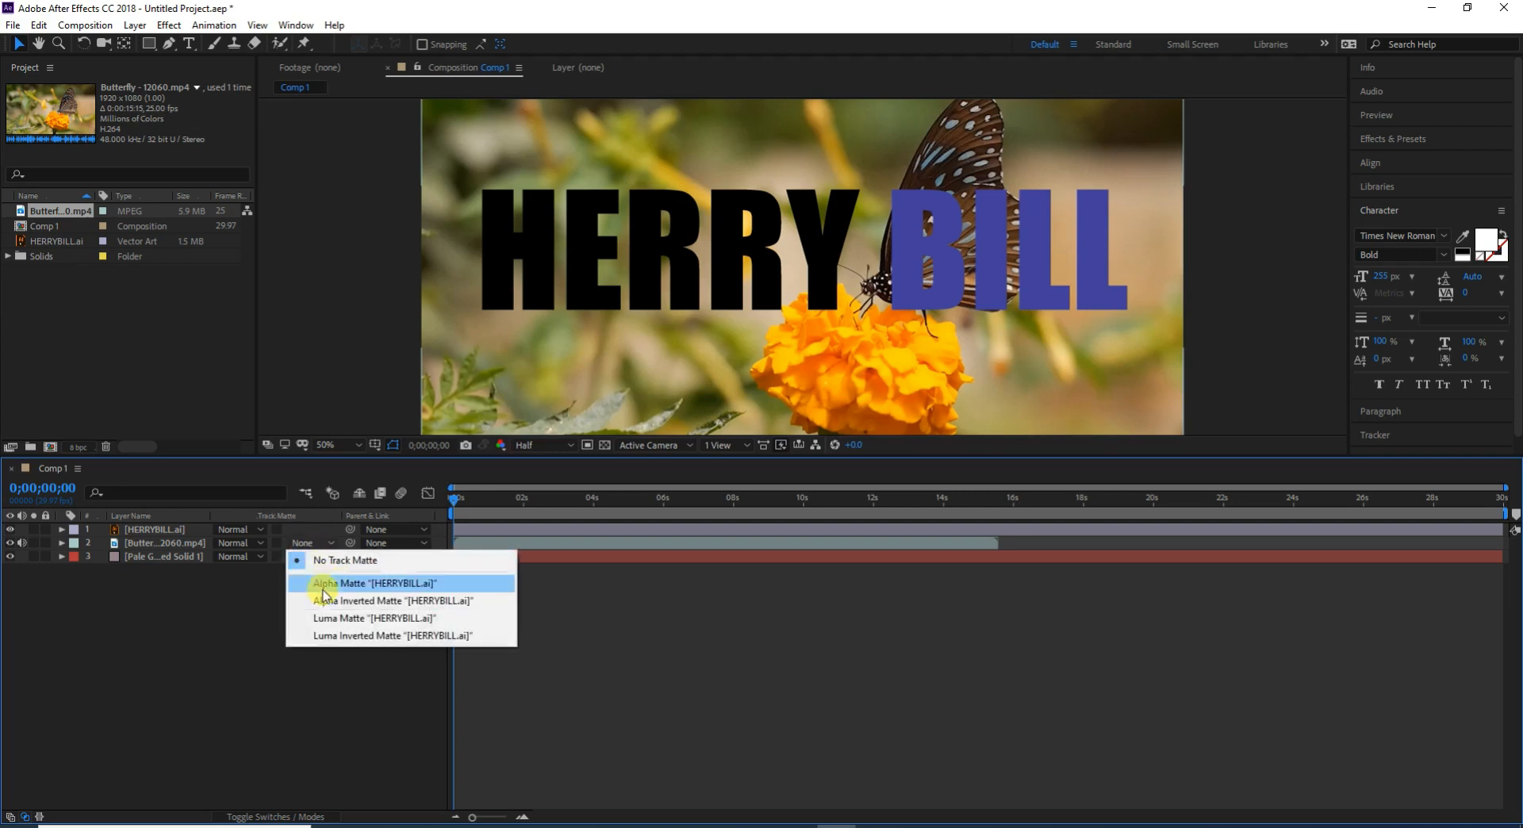
click(459, 584)
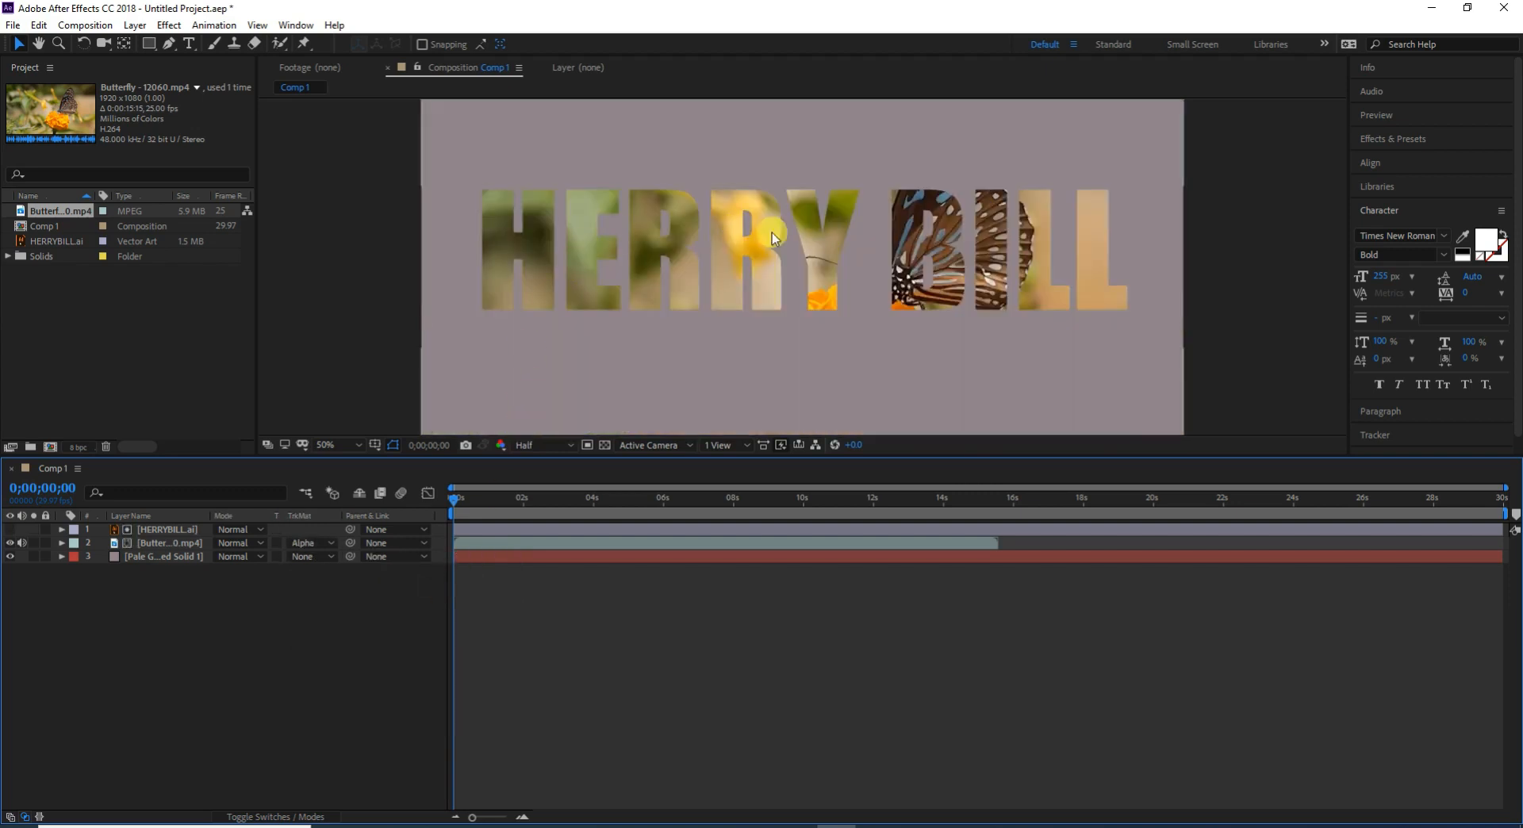